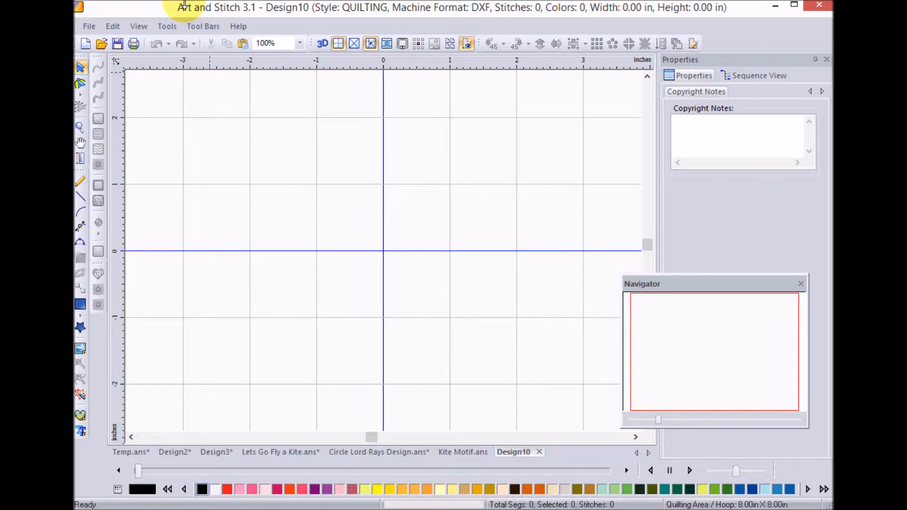
# Check in the grid preferences that horizontal and vertical spacing are 1 inch and Snap to grid is enabled, and accept them.
pyautogui.click(172, 26)
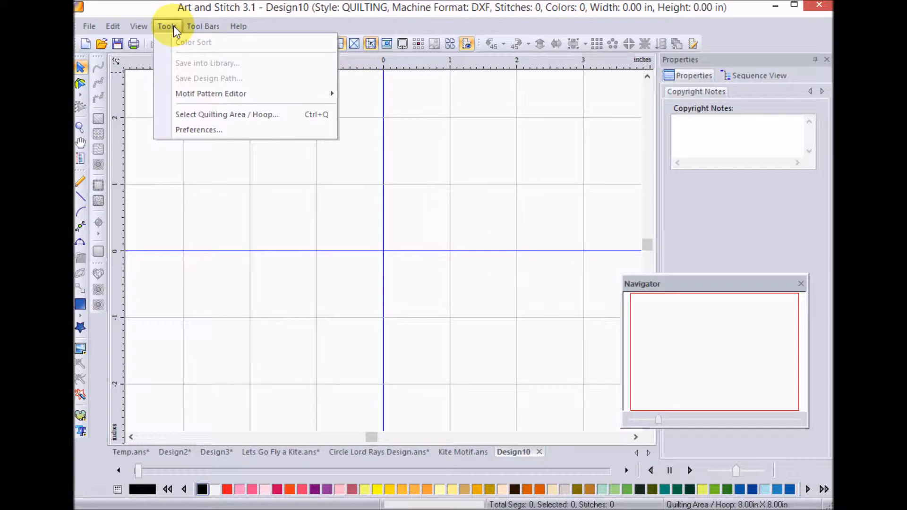
pyautogui.click(360, 19)
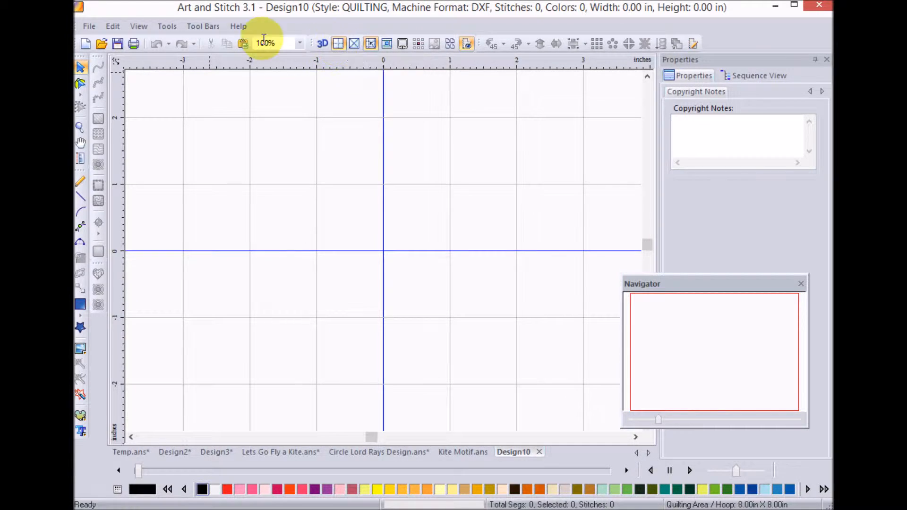
pyautogui.click(171, 26)
pyautogui.click(211, 130)
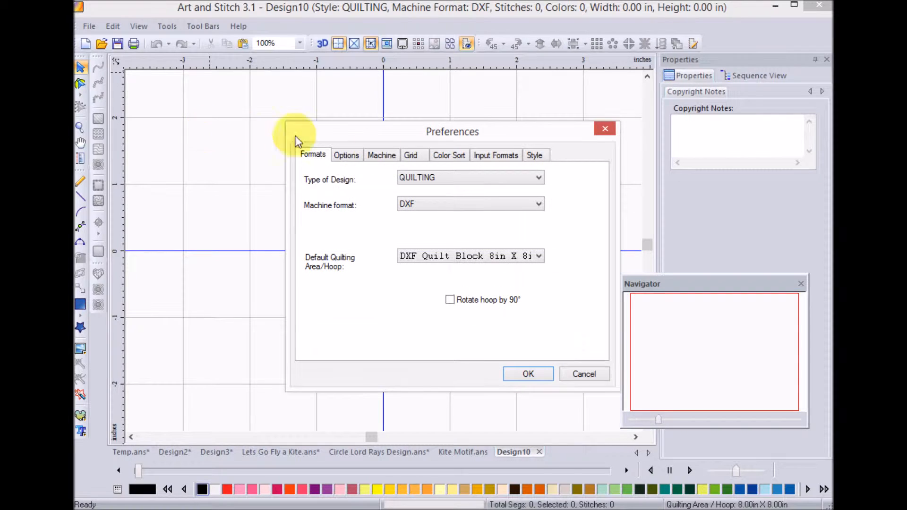
pyautogui.click(413, 156)
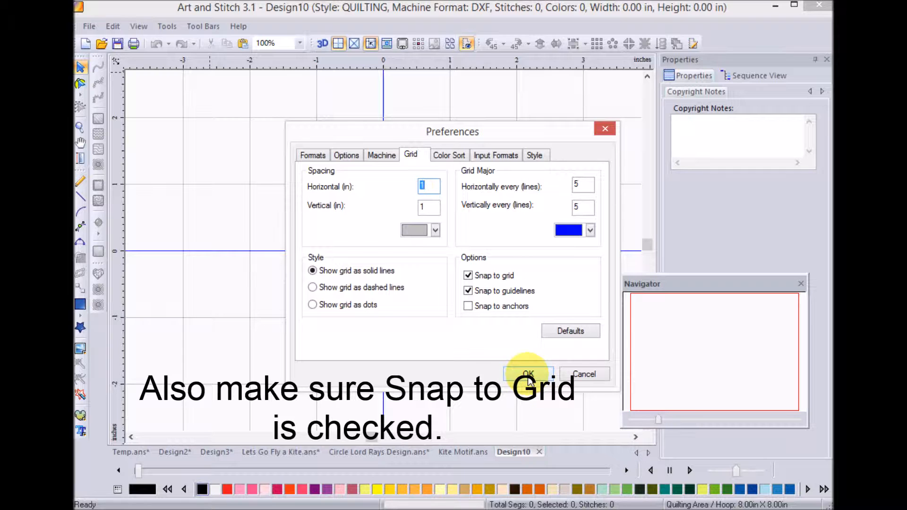
pyautogui.click(529, 374)
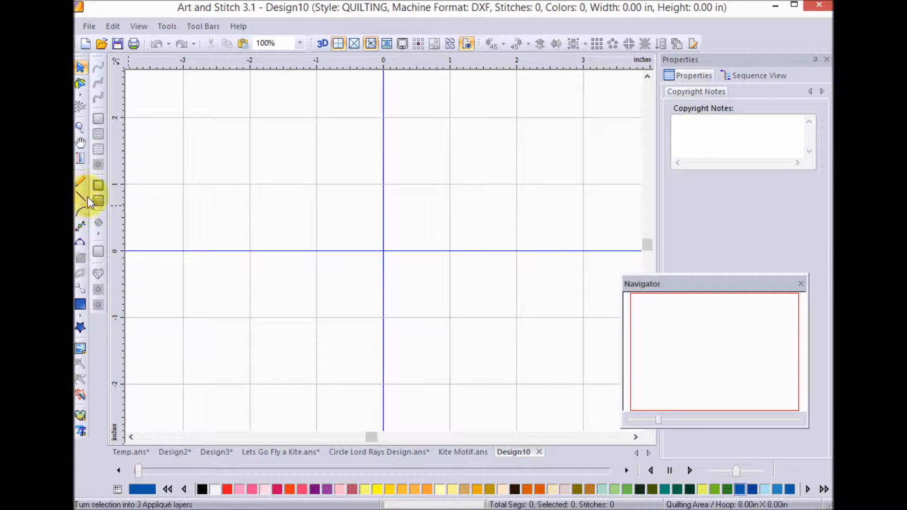
# Start a blue artwork path at the origin and arch it through (10, 2) to (20, 0) inches.
pyautogui.click(79, 244)
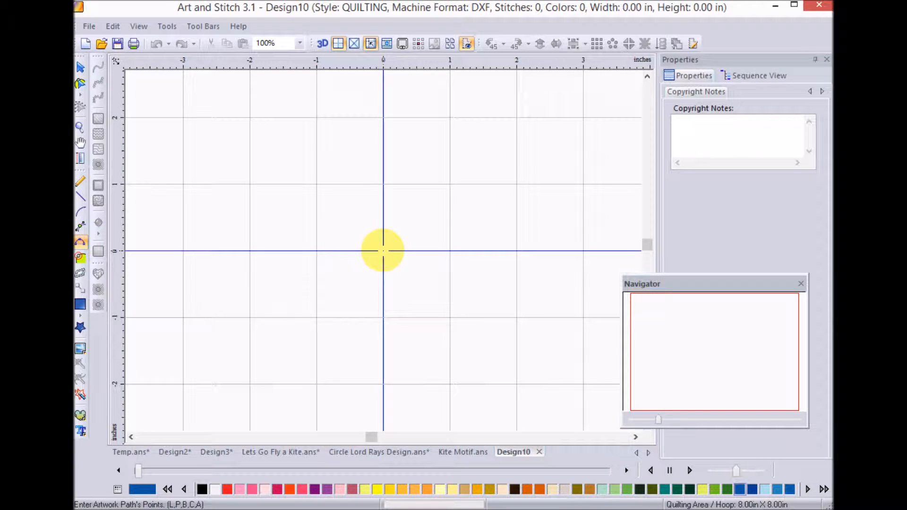
pyautogui.click(383, 251)
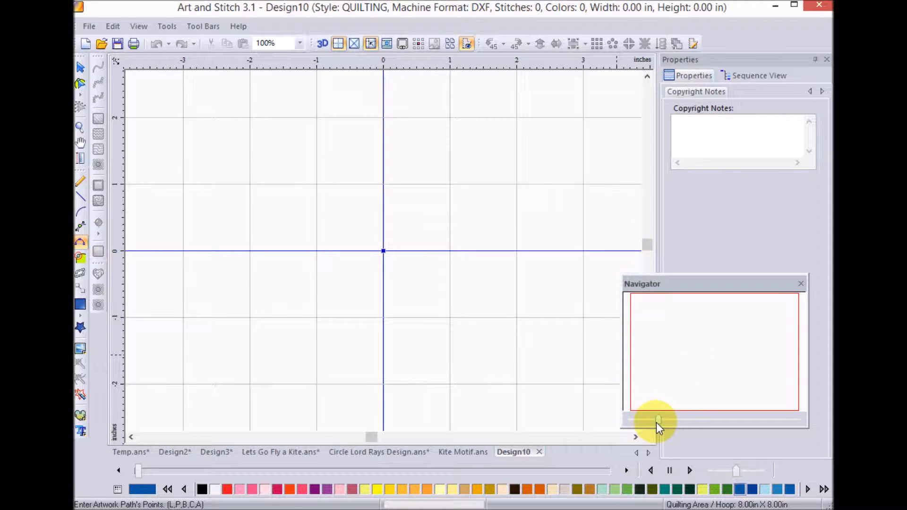
pyautogui.moveTo(659, 420); pyautogui.dragTo(642, 419)
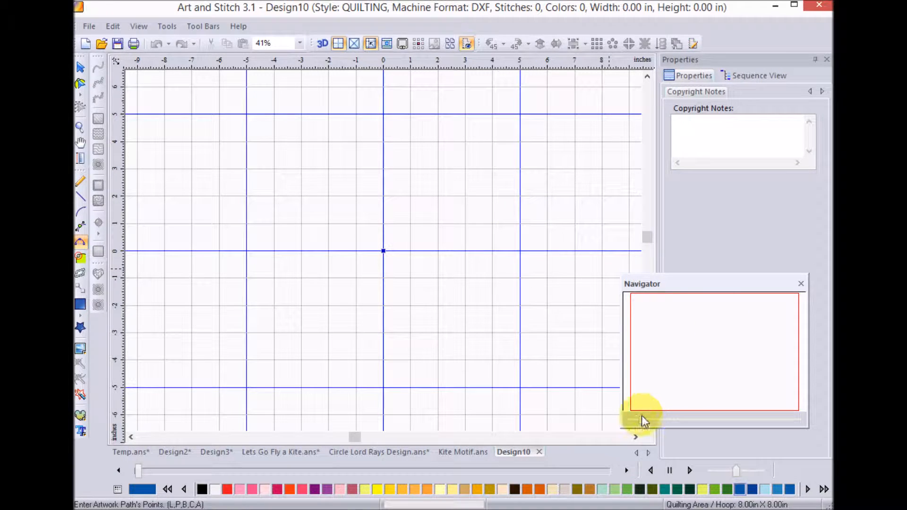
pyautogui.scroll(1, 536, 277)
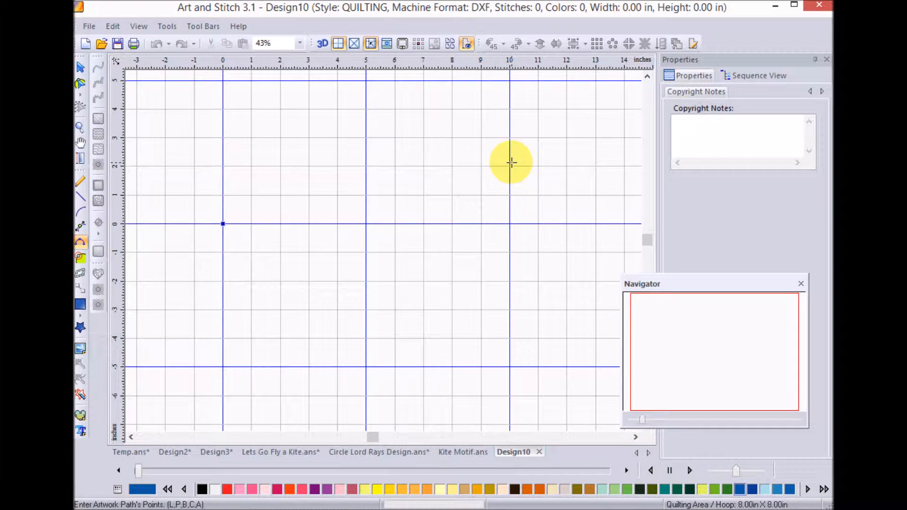
pyautogui.click(510, 166)
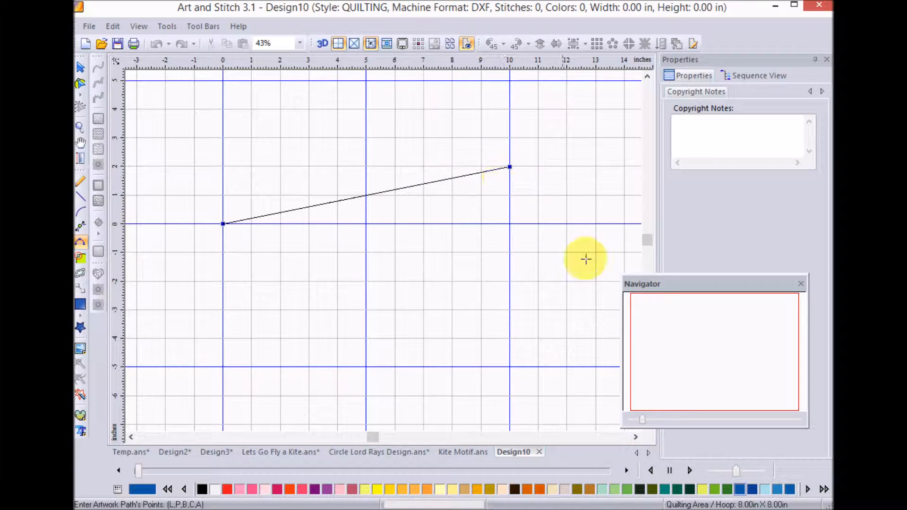
pyautogui.moveTo(644, 419); pyautogui.dragTo(642, 418)
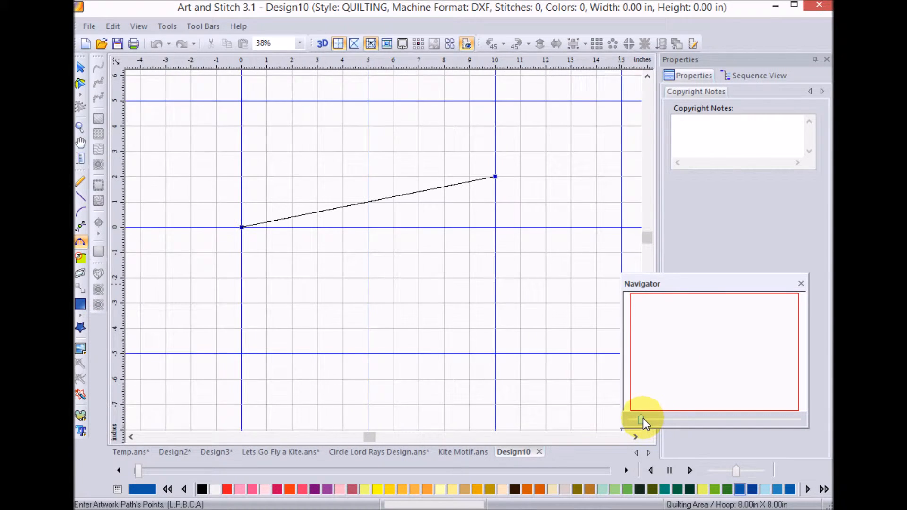
pyautogui.moveTo(675, 359); pyautogui.dragTo(723, 365)
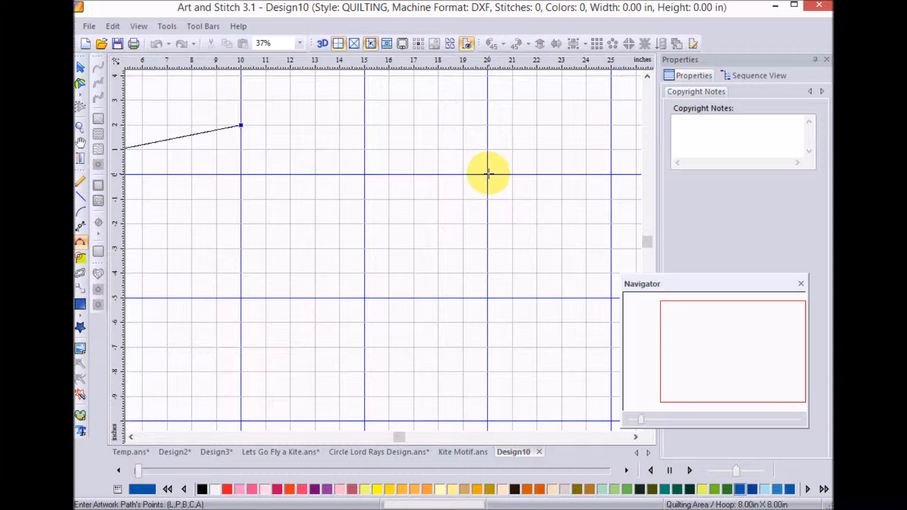
pyautogui.click(488, 174)
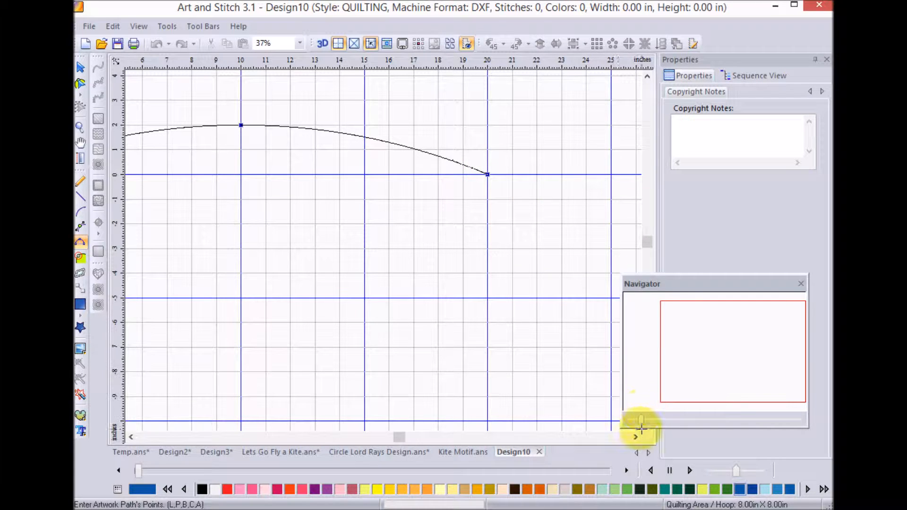
# Continue the wave through (30, -2) to (40, 0) inches and finish the path.
pyautogui.moveTo(641, 419); pyautogui.dragTo(637, 419)
pyautogui.moveTo(673, 377); pyautogui.dragTo(708, 364)
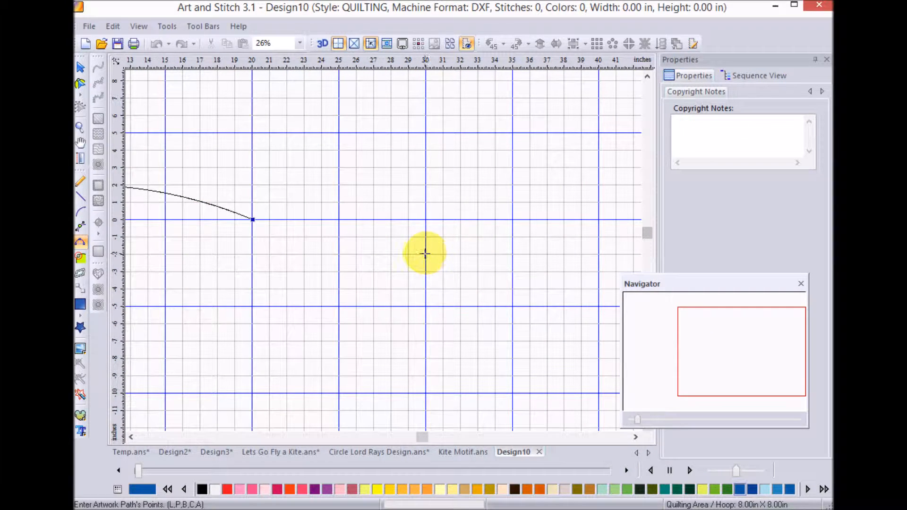
pyautogui.click(425, 254)
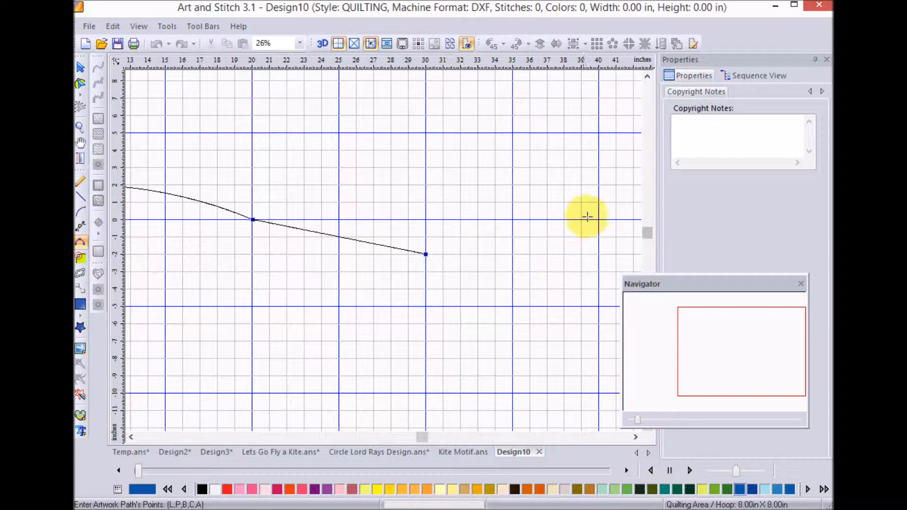
pyautogui.click(599, 219)
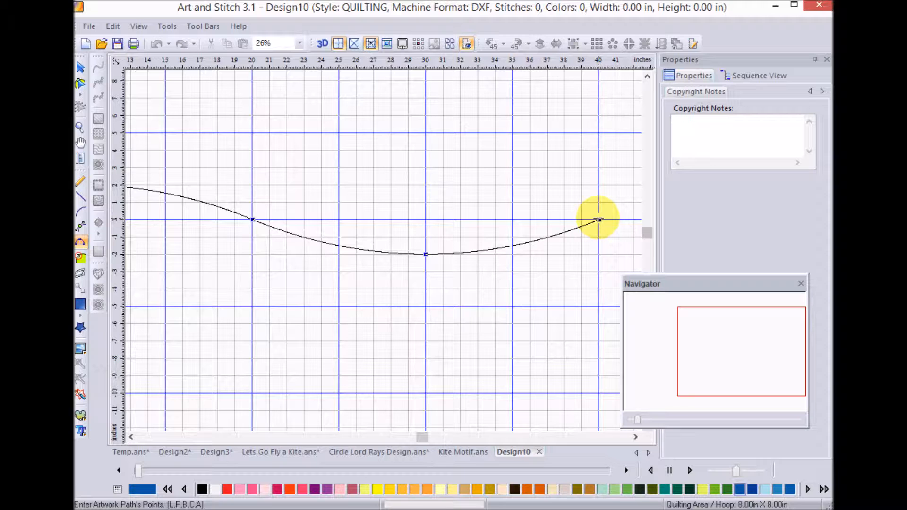
pyautogui.rightClick(682, 393)
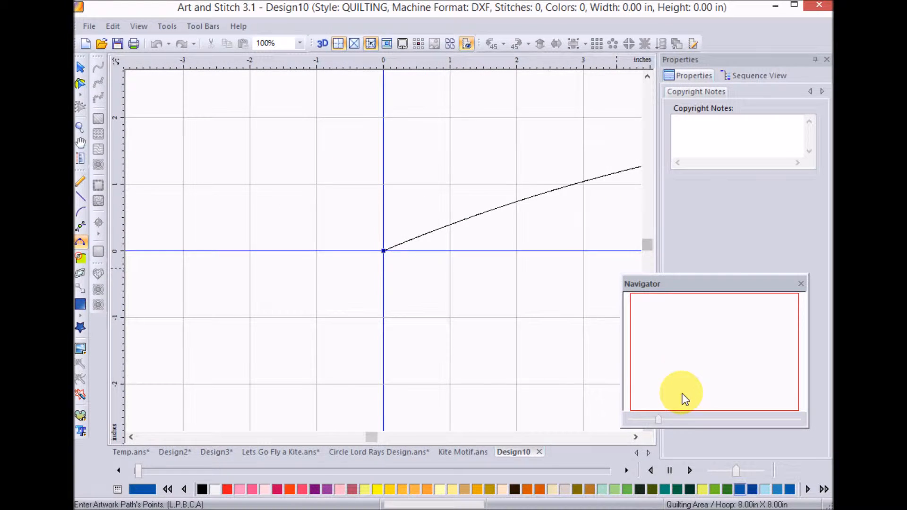
pyautogui.rightClick(516, 301)
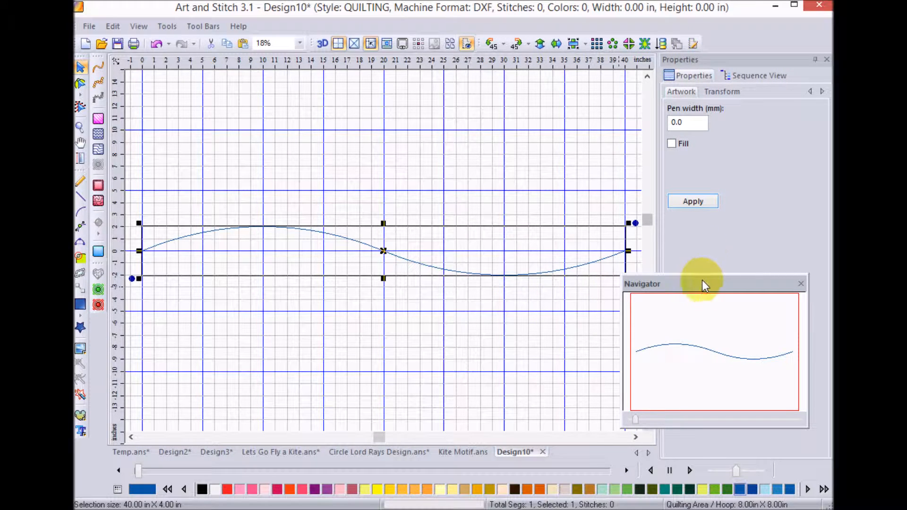
# Draw a curved side path from the wave's end at (40, 0) through (38, -10) to (40, -20) inches.
pyautogui.doubleClick(701, 283)
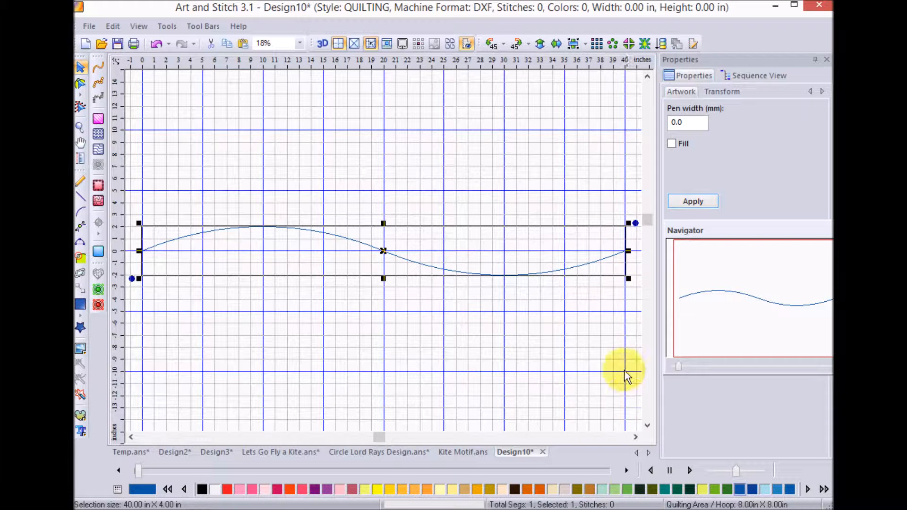
pyautogui.scroll(-3, 626, 370)
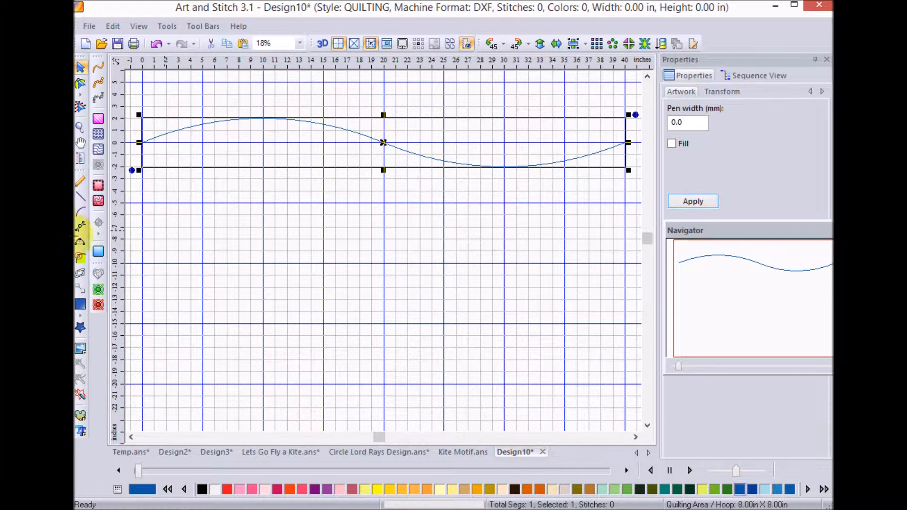
pyautogui.click(80, 243)
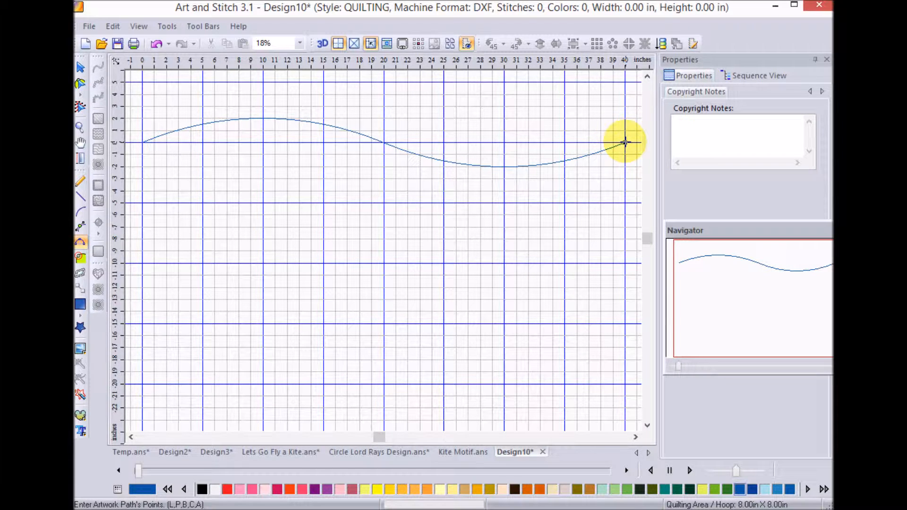
pyautogui.click(625, 141)
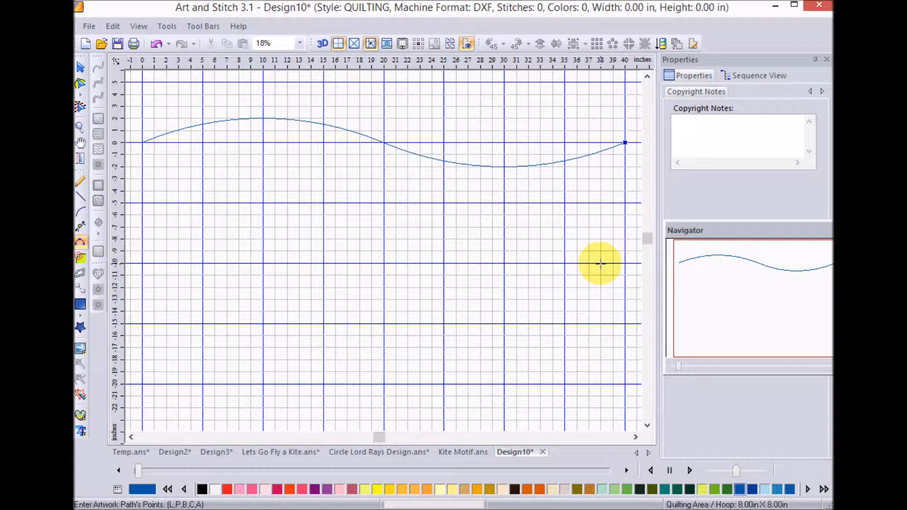
pyautogui.click(600, 263)
pyautogui.click(625, 383)
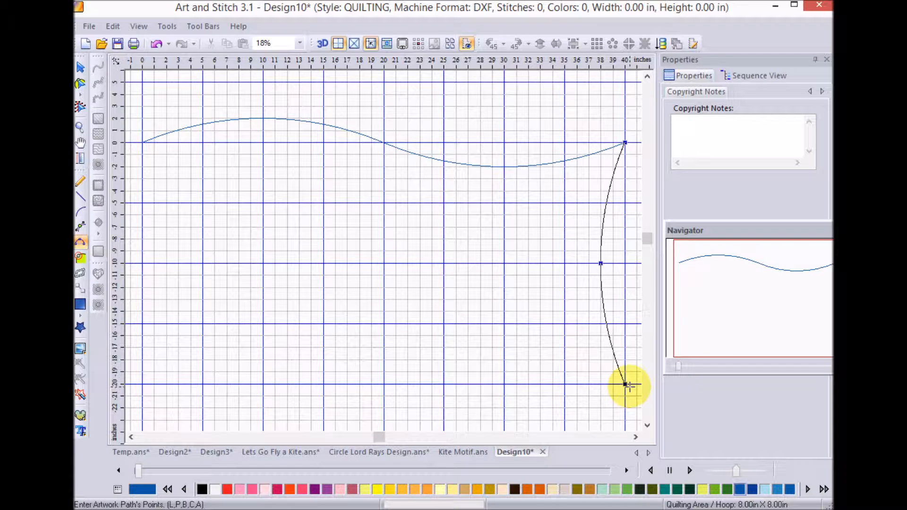
pyautogui.press('Return')
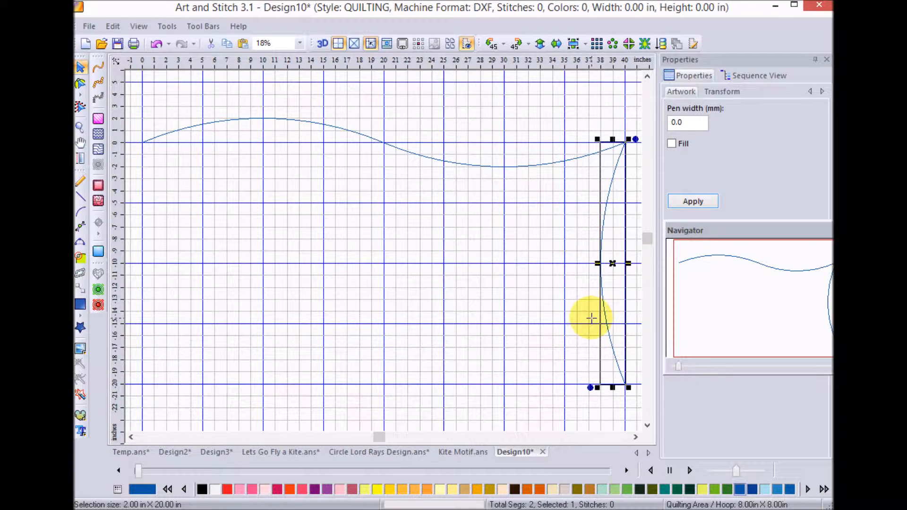
# Duplicate the side curve to the wave's starting end at x = 0, and duplicate the wave 20 inches lower as the bottom edge.
pyautogui.hotkey('ctrl', 'v')
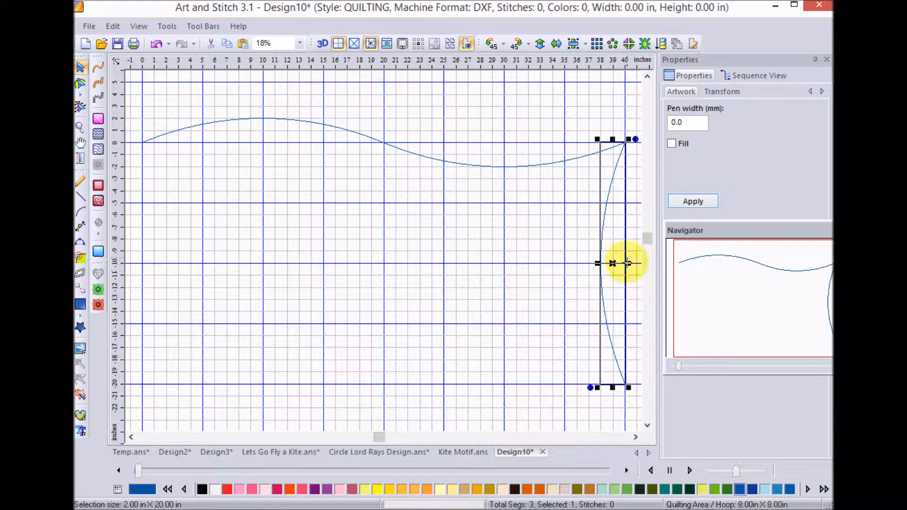
pyautogui.moveTo(612, 263); pyautogui.dragTo(131, 261)
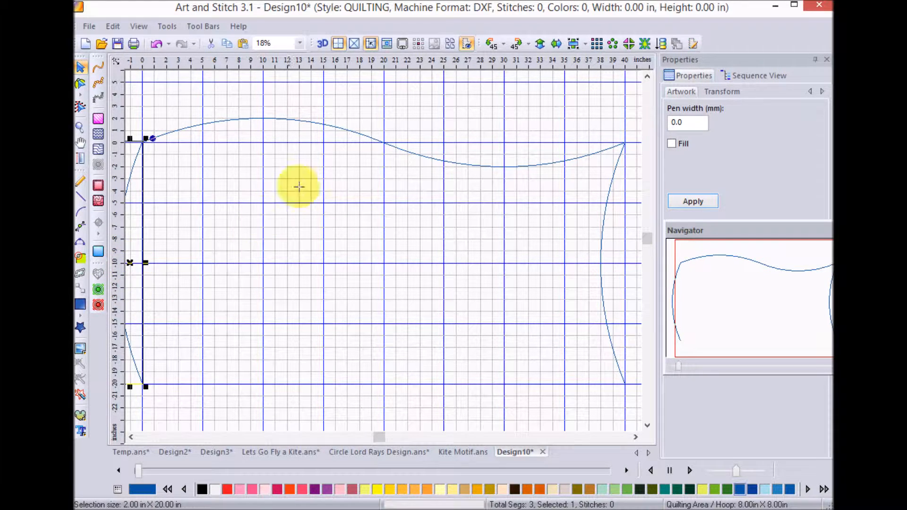
pyautogui.click(419, 154)
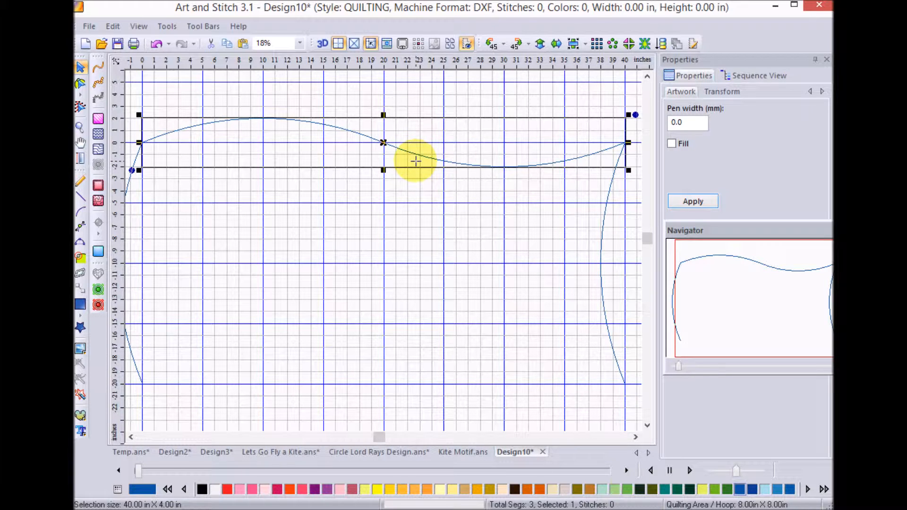
pyautogui.click(383, 142)
pyautogui.moveTo(384, 142); pyautogui.dragTo(386, 382)
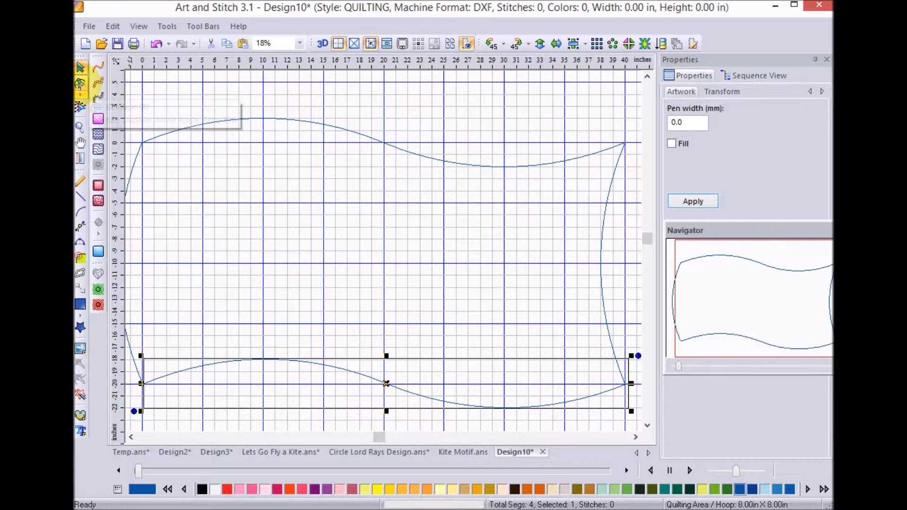
# Join the left curve, top wave, right curve and bottom wave into one outline at their shared corner points.
pyautogui.click(81, 85)
pyautogui.click(137, 153)
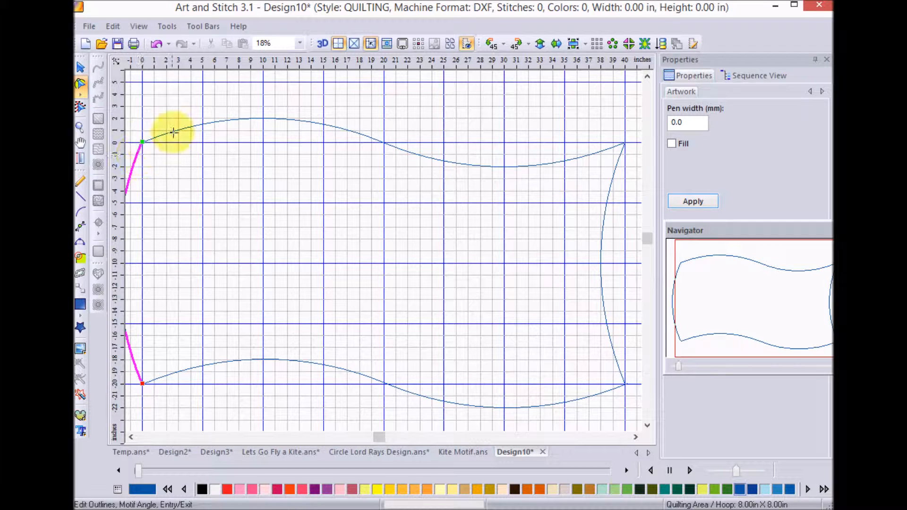
pyautogui.click(143, 142)
pyautogui.press('j')
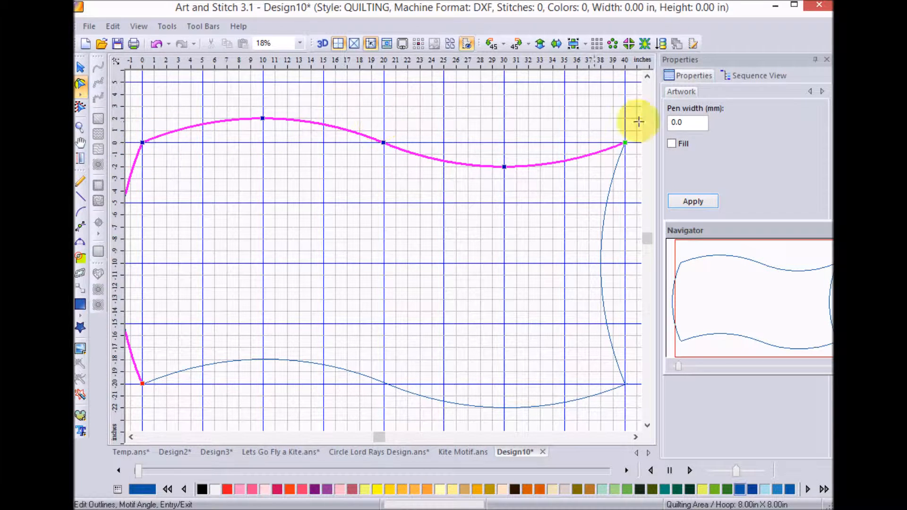
pyautogui.click(625, 143)
pyautogui.press('j')
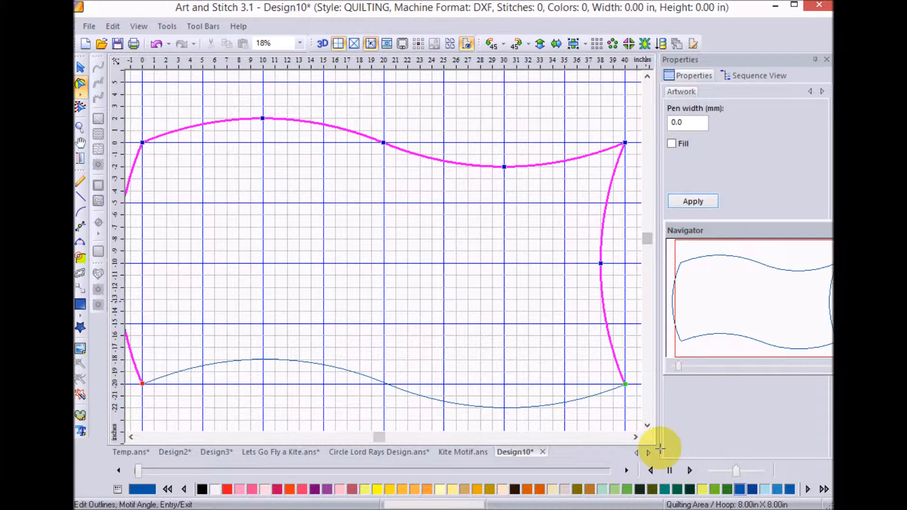
pyautogui.click(625, 384)
pyautogui.press('j')
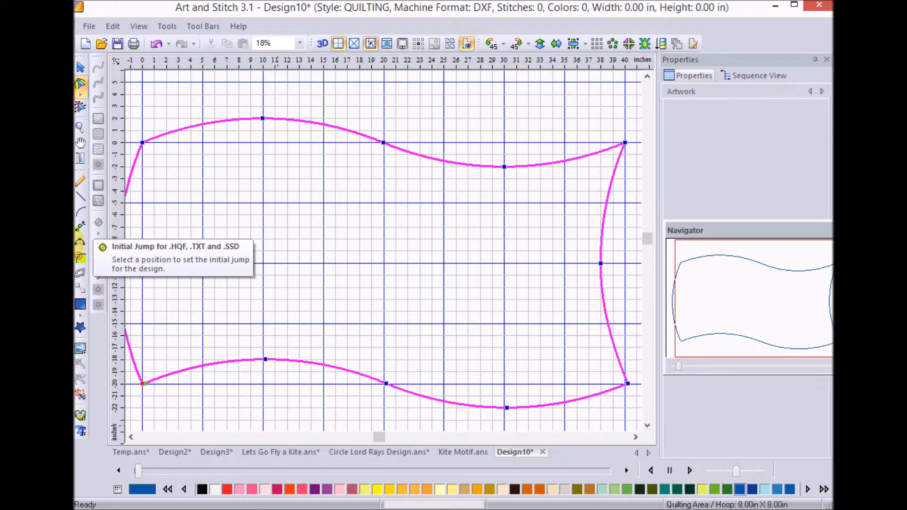
# Close the joined outline into one closed shape and hide the grid.
pyautogui.press('Escape')
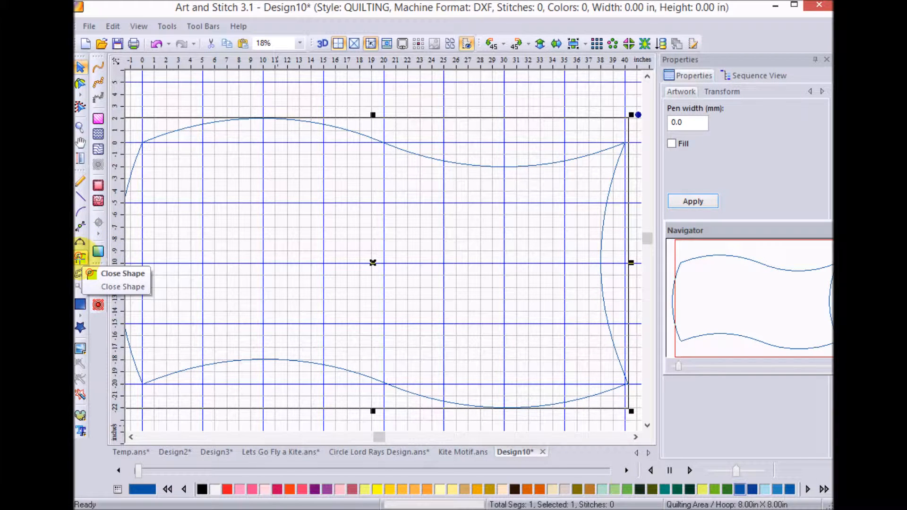
pyautogui.click(81, 259)
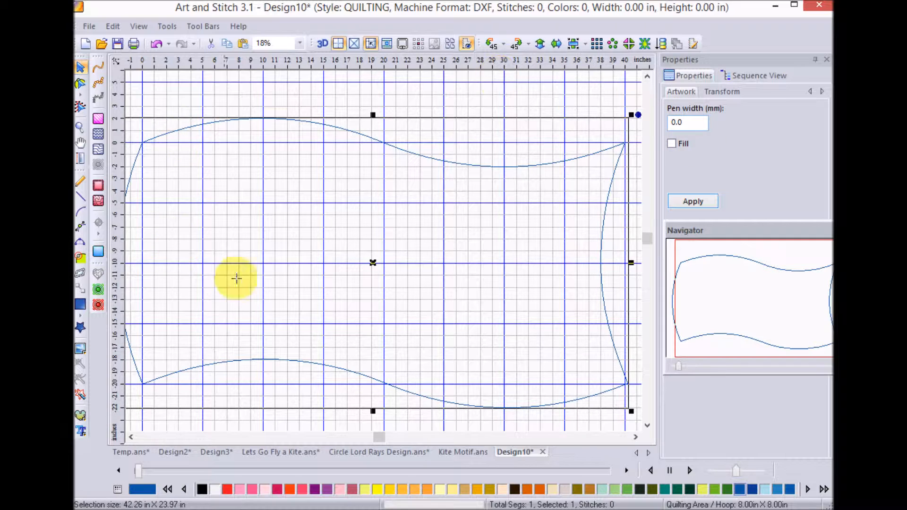
pyautogui.click(338, 43)
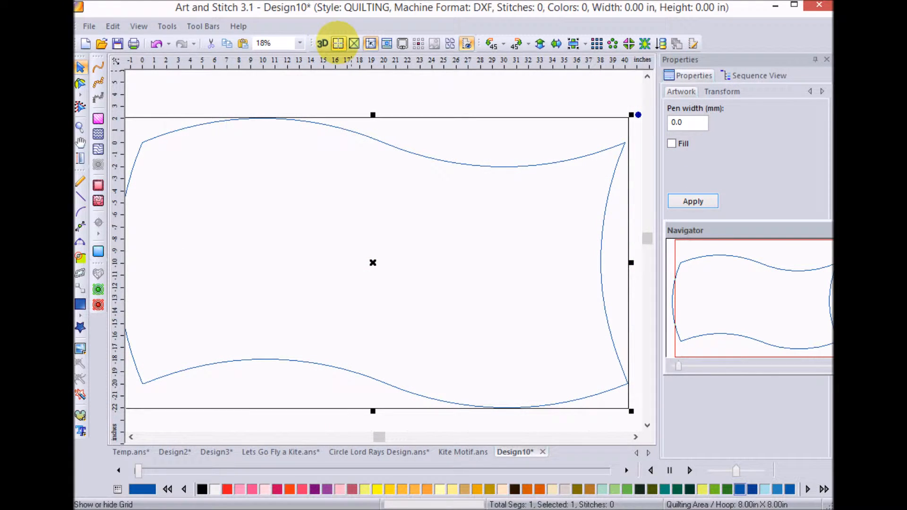
# Copy the whole kite from Kite Motif.ans and paste it into Design10.
pyautogui.click(455, 452)
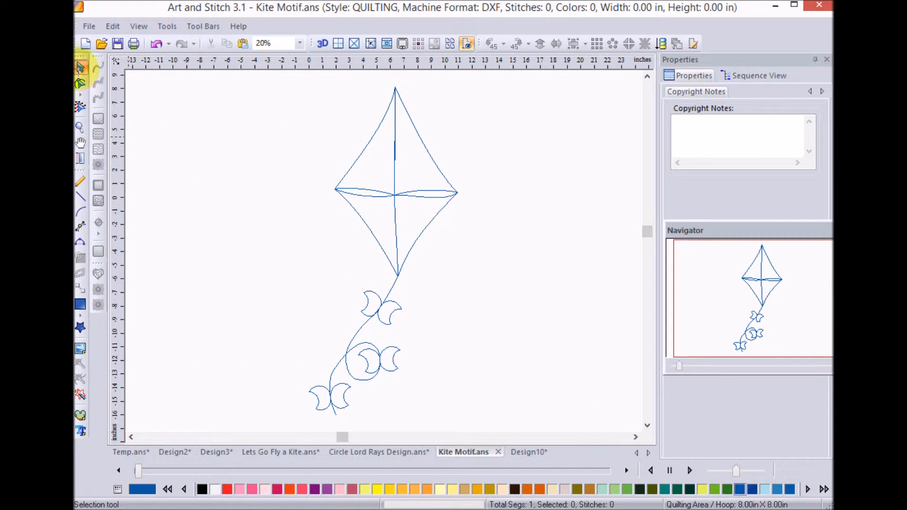
pyautogui.click(373, 239)
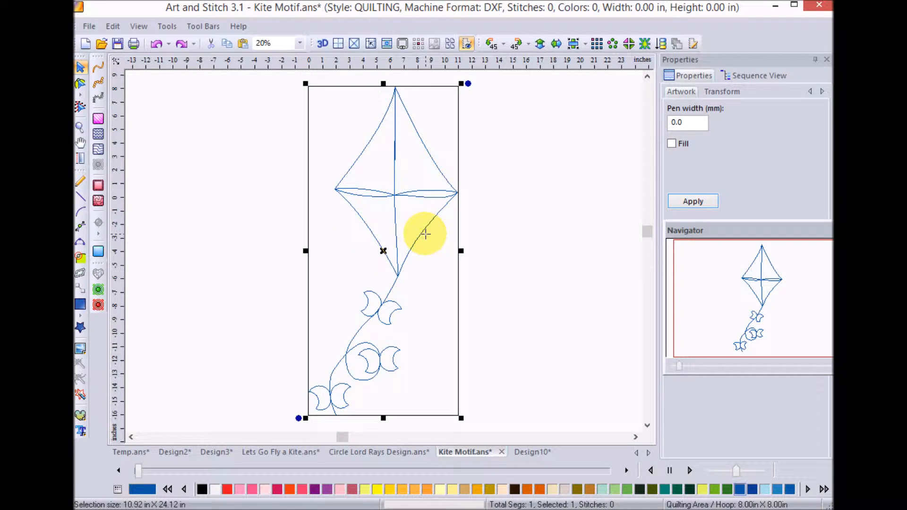
pyautogui.click(533, 451)
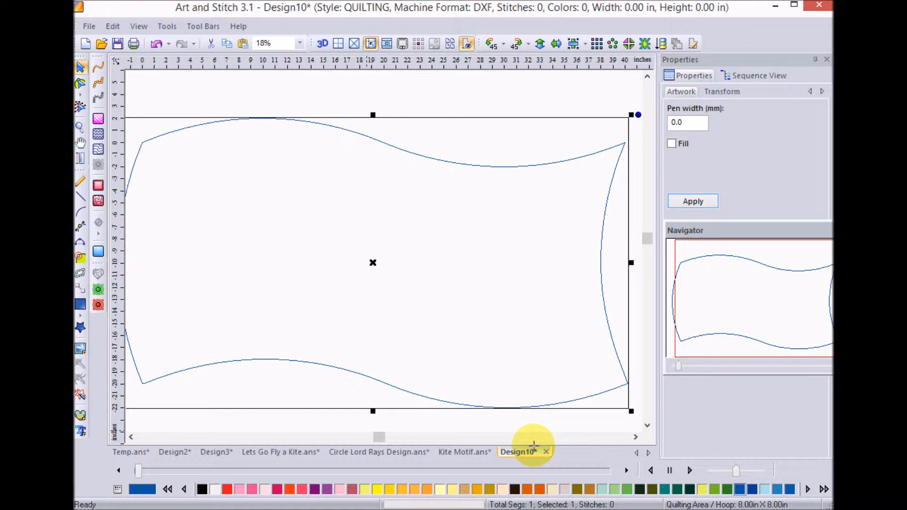
pyautogui.hotkey('ctrl', 'v')
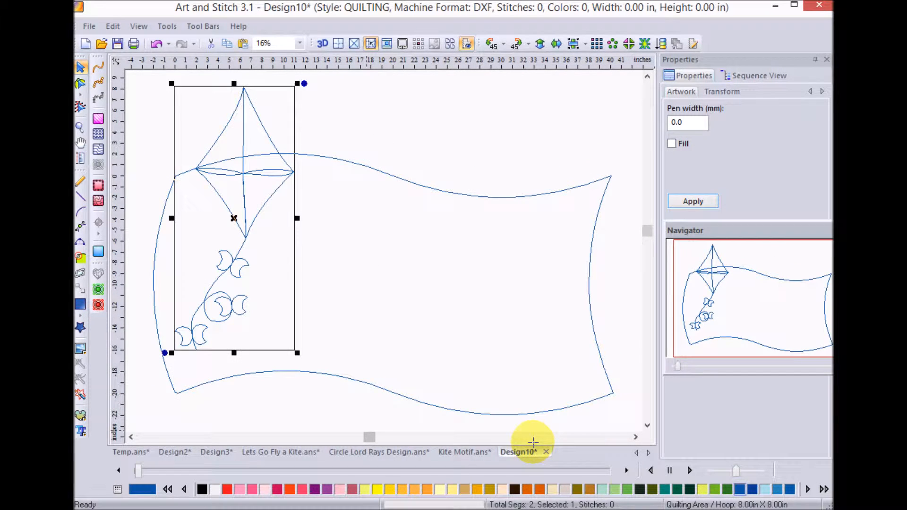
# Shrink the pasted kite to about 6.3 by 14 inches, tilt it clockwise and place it inside the outline's lower-left area.
pyautogui.moveTo(297, 84); pyautogui.dragTo(222, 186)
pyautogui.moveTo(213, 263); pyautogui.dragTo(214, 284)
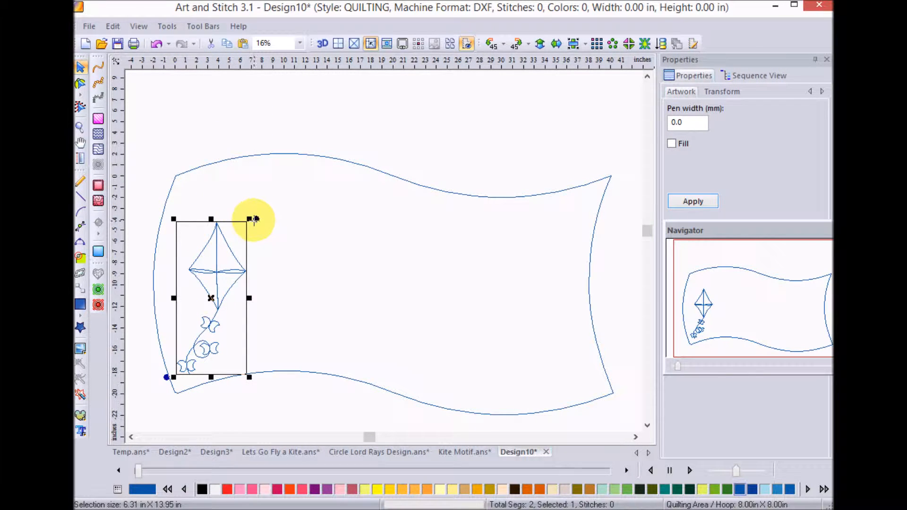
pyautogui.moveTo(255, 219); pyautogui.dragTo(293, 247)
pyautogui.click(211, 304)
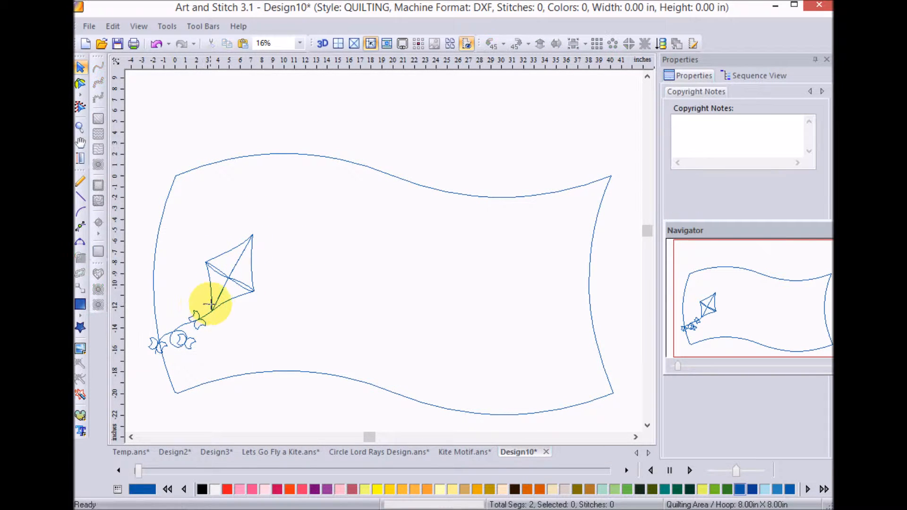
pyautogui.moveTo(214, 304); pyautogui.dragTo(252, 313)
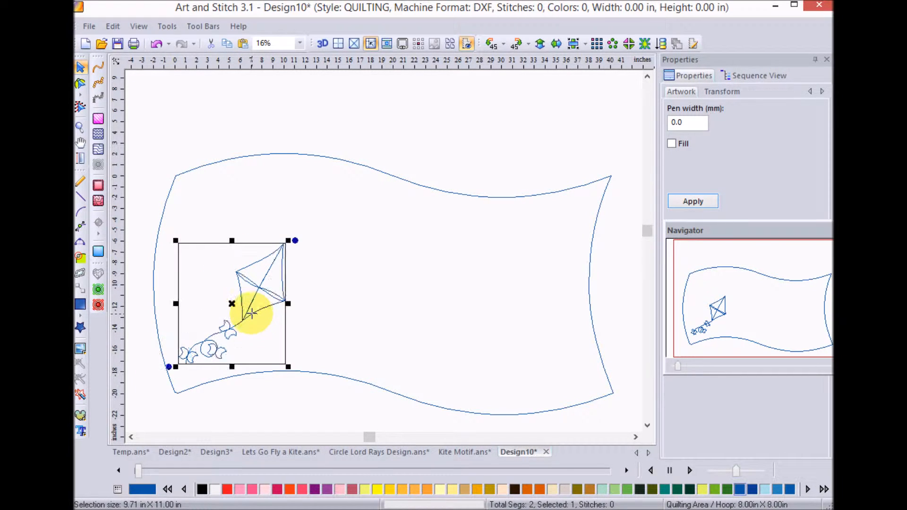
# Place a further clockwise-rotated copy of the kite in the outline's upper-left area and flip it vertically.
pyautogui.click(385, 282)
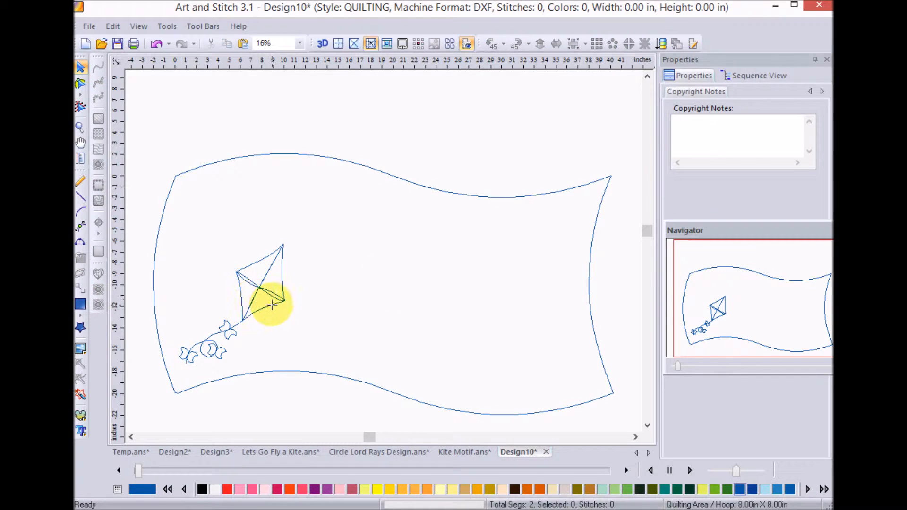
pyautogui.click(272, 305)
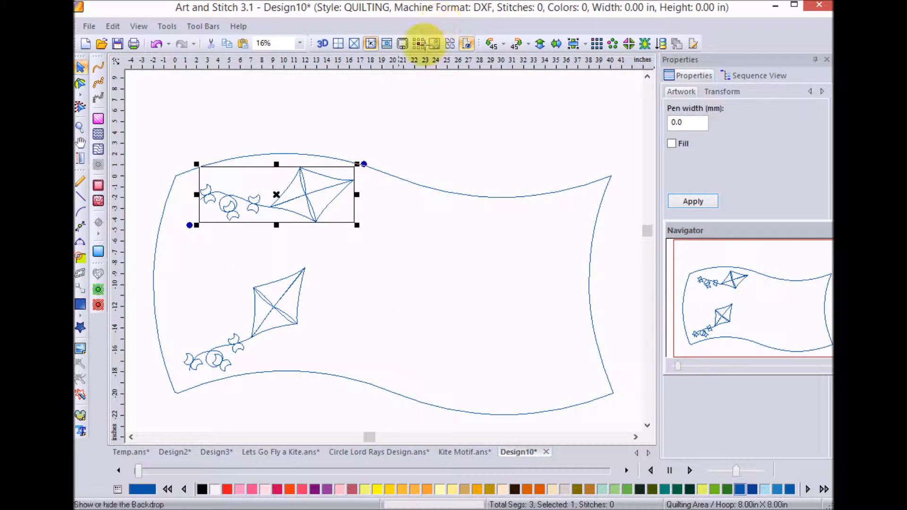
pyautogui.click(539, 44)
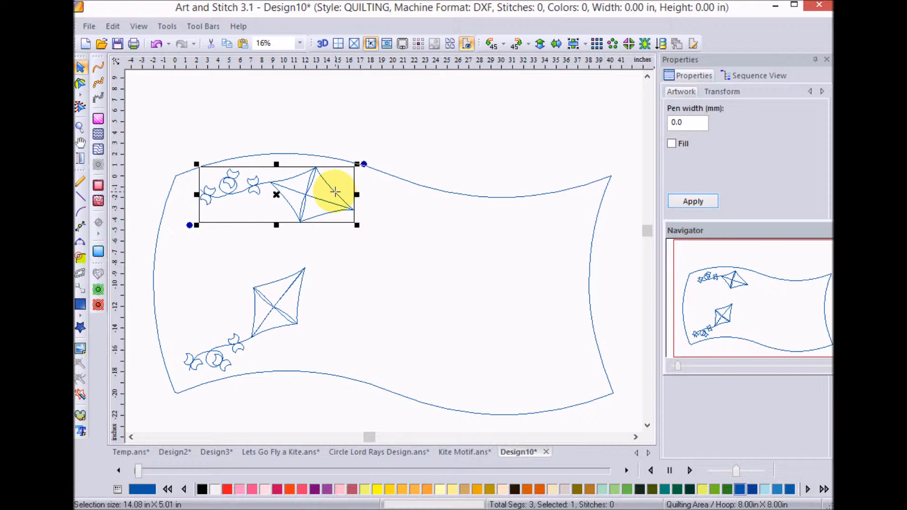
# Copy the flipped kite to the outline's lower right, mirror it, and tilt it clockwise with its tail towards the lower-right corner.
pyautogui.hotkey('ctrl', 'c')
pyautogui.hotkey('ctrl', 'v')
pyautogui.moveTo(276, 195); pyautogui.dragTo(461, 347)
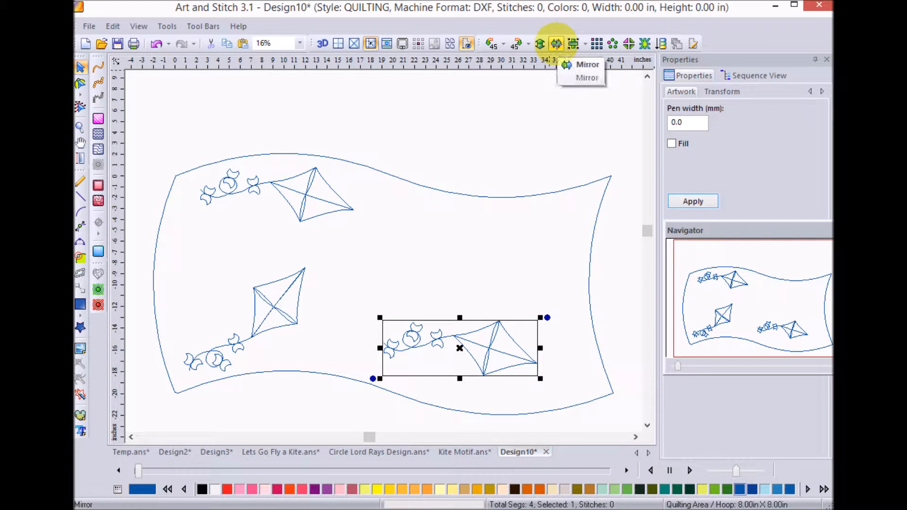
pyautogui.click(556, 43)
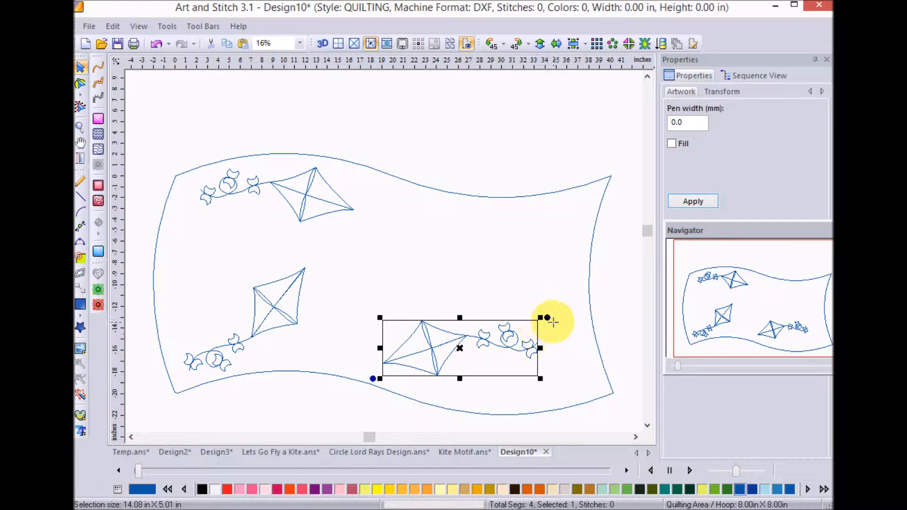
pyautogui.moveTo(546, 318); pyautogui.dragTo(557, 348)
pyautogui.moveTo(458, 344)
pyautogui.mouseDown()
pyautogui.moveTo(413, 330)
pyautogui.moveTo(420, 348)
pyautogui.moveTo(445, 351)
pyautogui.mouseUp()
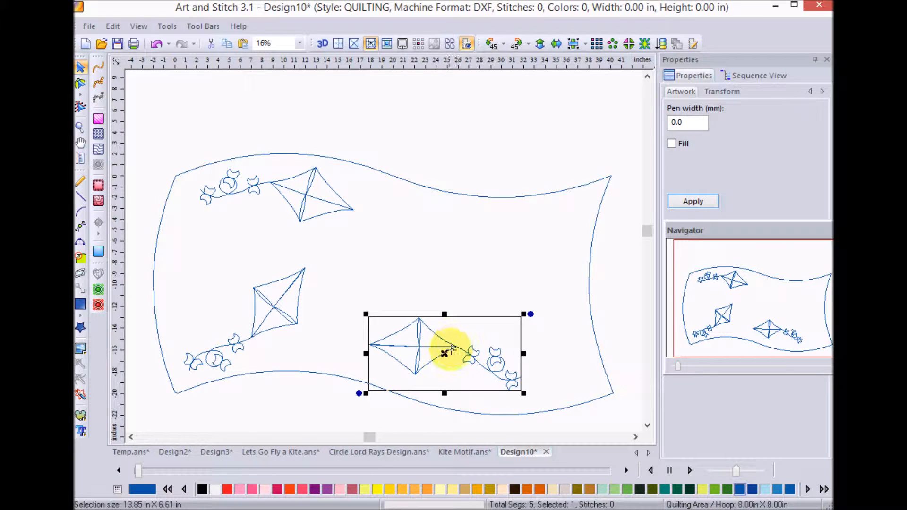
# Place a duplicate of the lower-right kite above it, rotate it right 90 degrees and move it near the outline's right edge.
pyautogui.moveTo(444, 353); pyautogui.dragTo(505, 263)
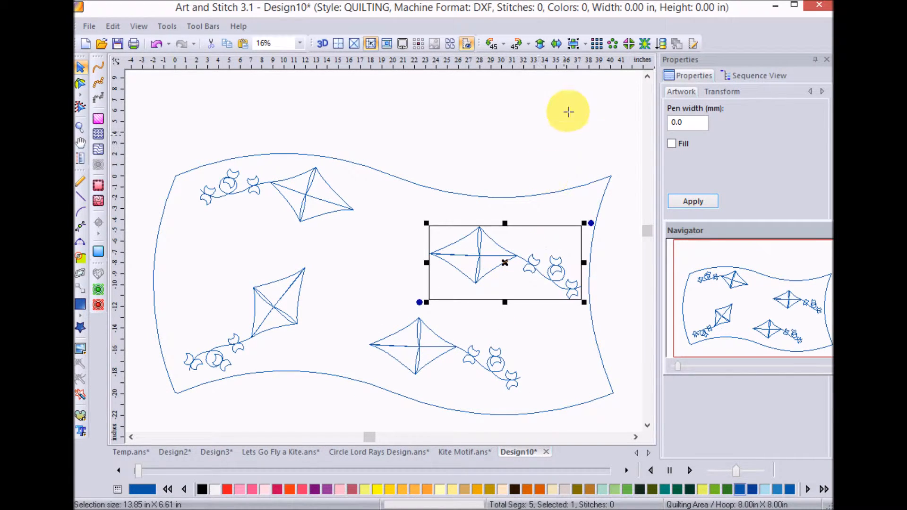
pyautogui.click(527, 44)
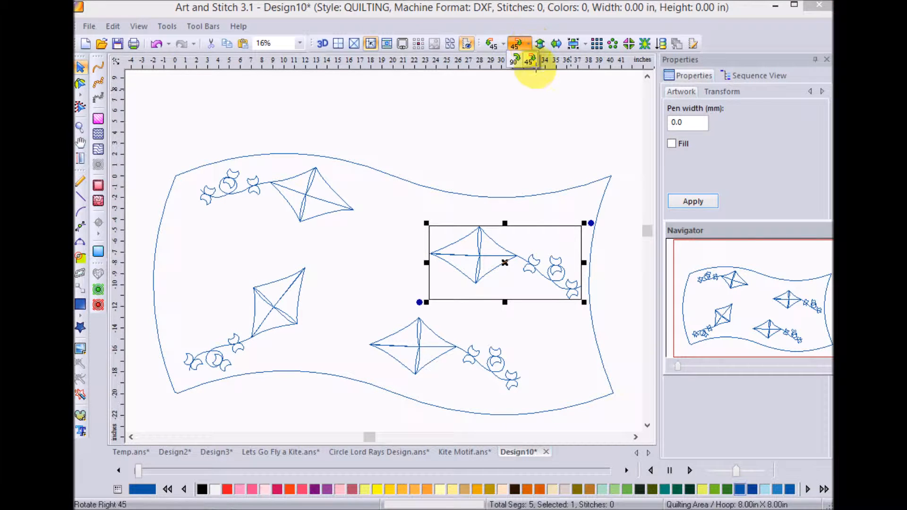
pyautogui.click(515, 59)
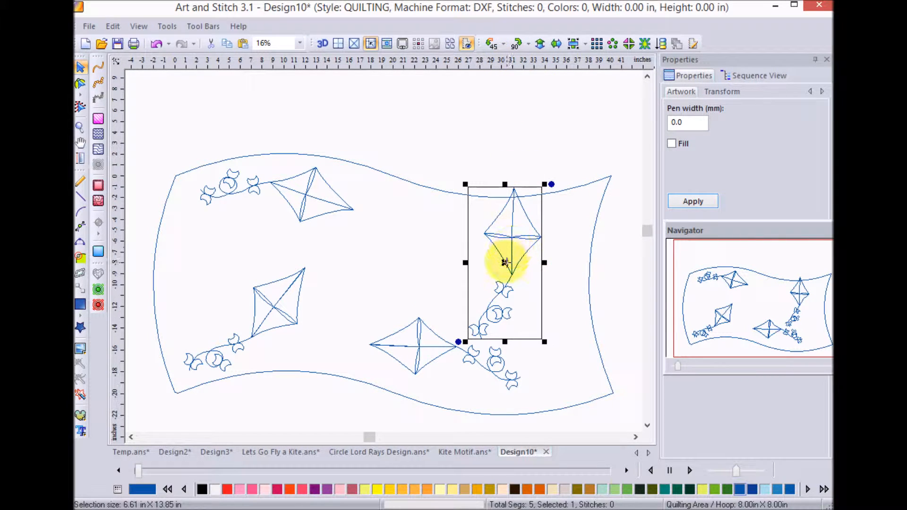
pyautogui.moveTo(505, 263); pyautogui.dragTo(544, 275)
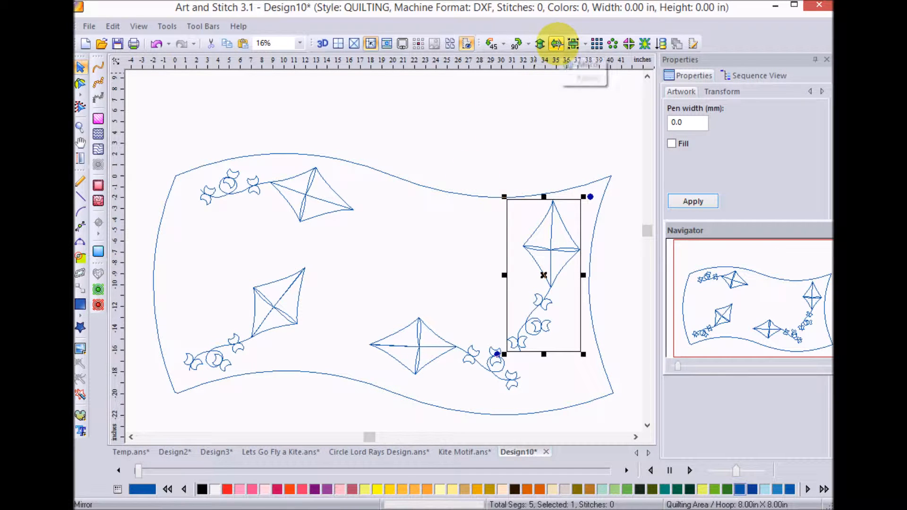
# Mirror the upright kite, tilt it slightly clockwise and fit it into the outline's upper-right corner area.
pyautogui.click(556, 43)
pyautogui.moveTo(544, 275); pyautogui.dragTo(543, 284)
pyautogui.moveTo(593, 208); pyautogui.dragTo(605, 227)
pyautogui.click(551, 222)
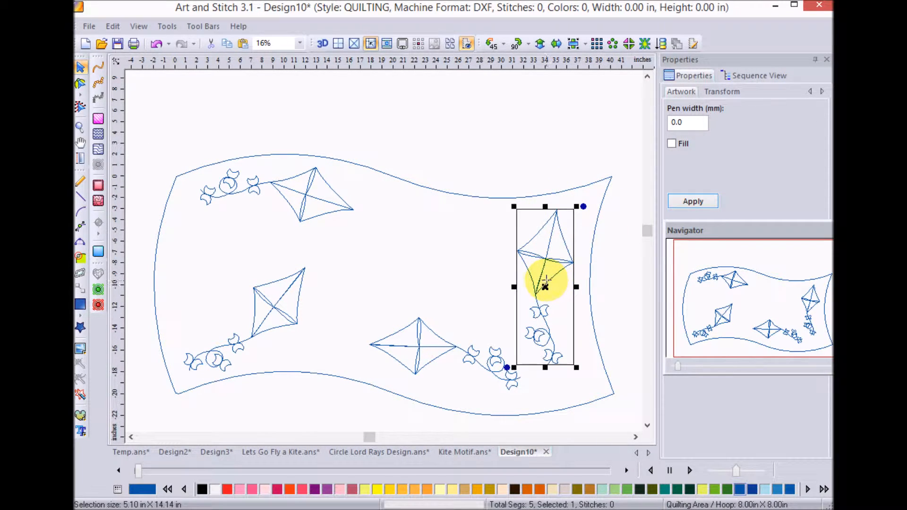
pyautogui.moveTo(541, 283); pyautogui.dragTo(551, 272)
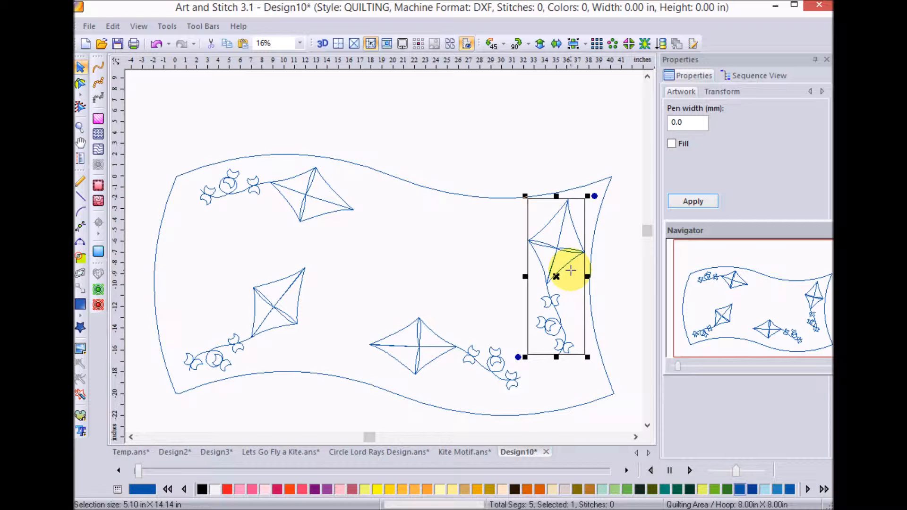
# Place a duplicate of the upright kite near the middle and rotate it left in 45-degree steps until its head points lower right.
pyautogui.moveTo(541, 274); pyautogui.dragTo(431, 276)
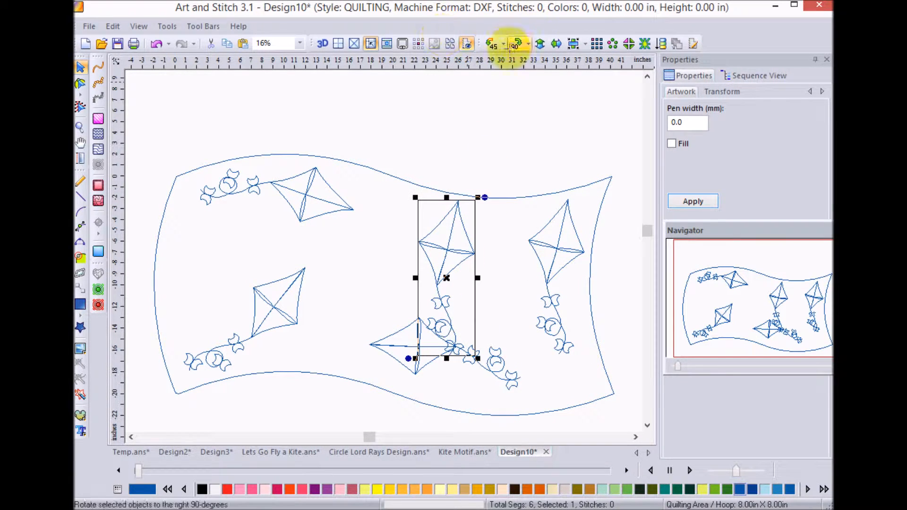
pyautogui.click(490, 43)
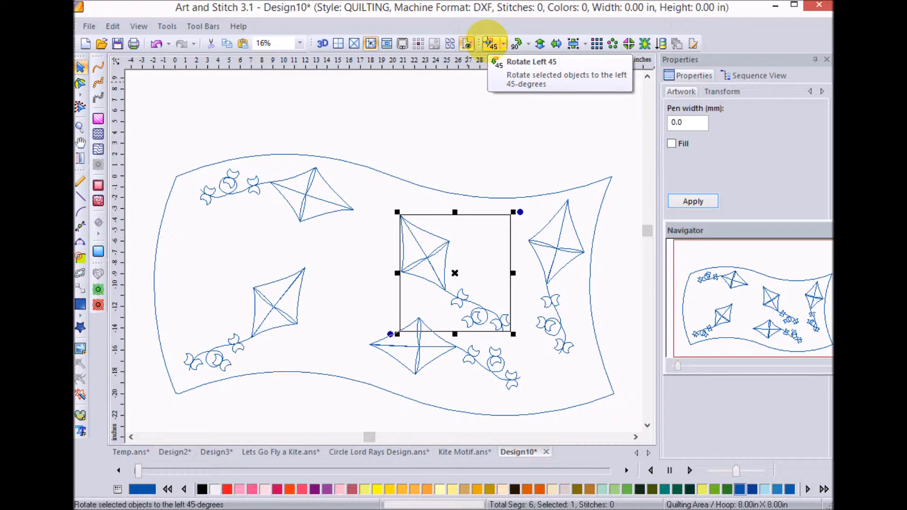
pyautogui.click(490, 41)
pyautogui.click(490, 42)
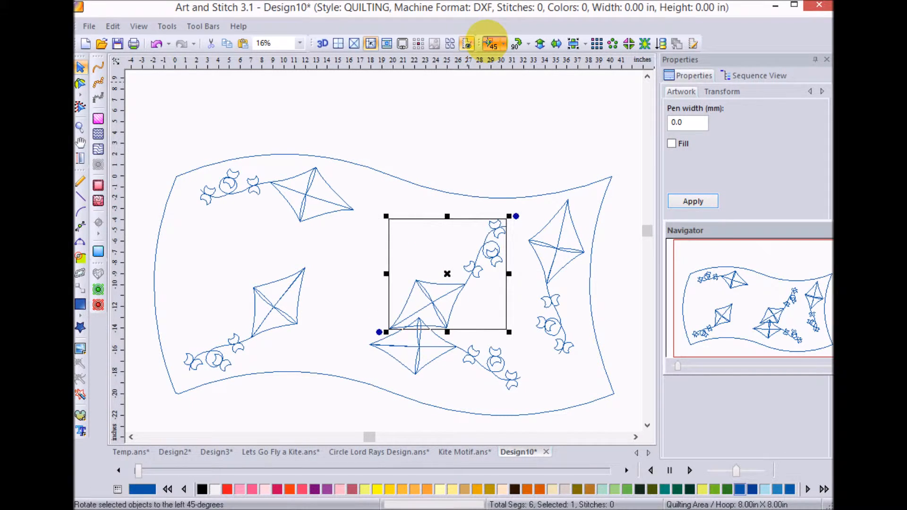
pyautogui.click(490, 43)
pyautogui.click(490, 42)
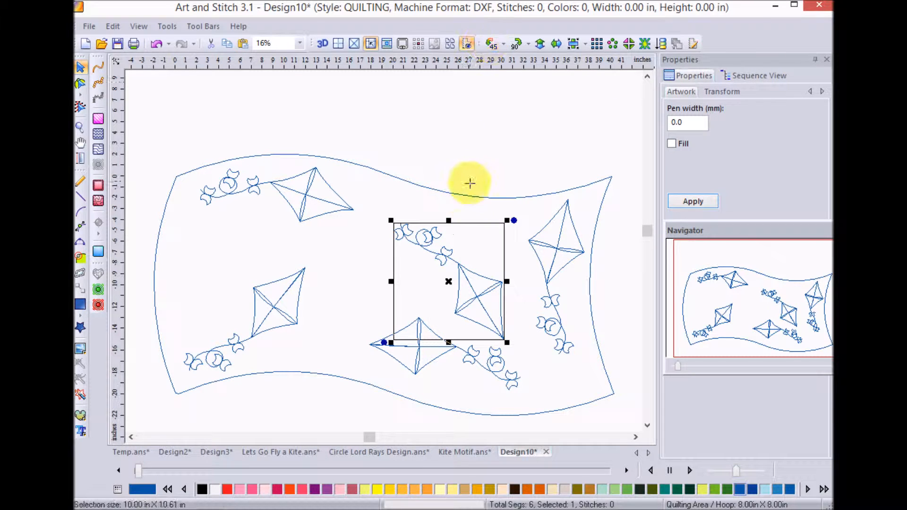
# Move the middle kite up, enlarge it to about 11.4 by 12.1 inches and shift it closer to the outline's top edge.
pyautogui.moveTo(458, 263); pyautogui.dragTo(448, 239)
pyautogui.moveTo(493, 314); pyautogui.dragTo(511, 333)
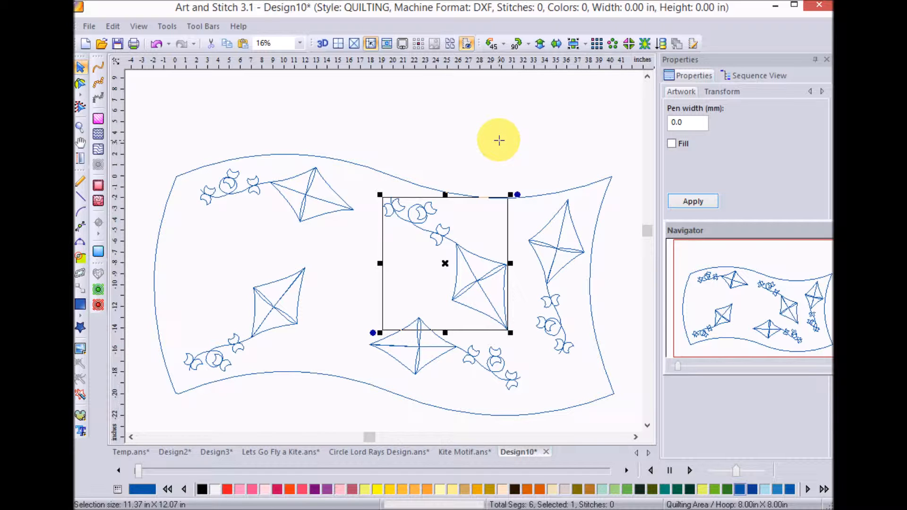
pyautogui.click(471, 273)
pyautogui.moveTo(471, 273); pyautogui.dragTo(450, 259)
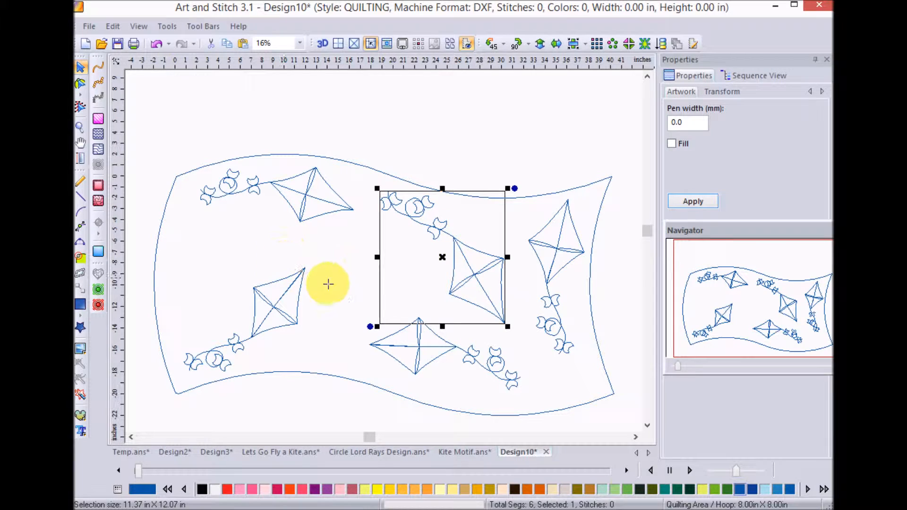
pyautogui.click(531, 121)
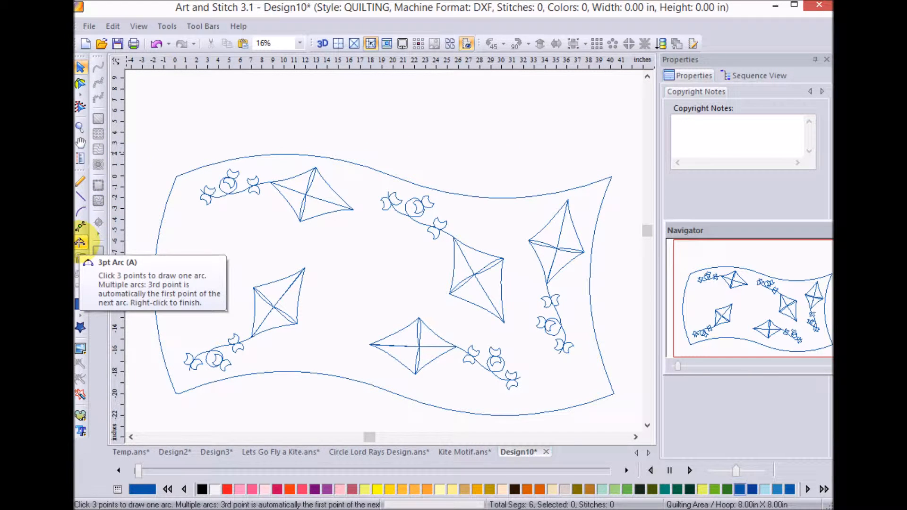
# Start a cloud-like path of 3-point arcs from the lower-left kite at (7, -15) via (3, -14), (0, -13) and (1, -9) to (5, -10) inches.
pyautogui.click(80, 241)
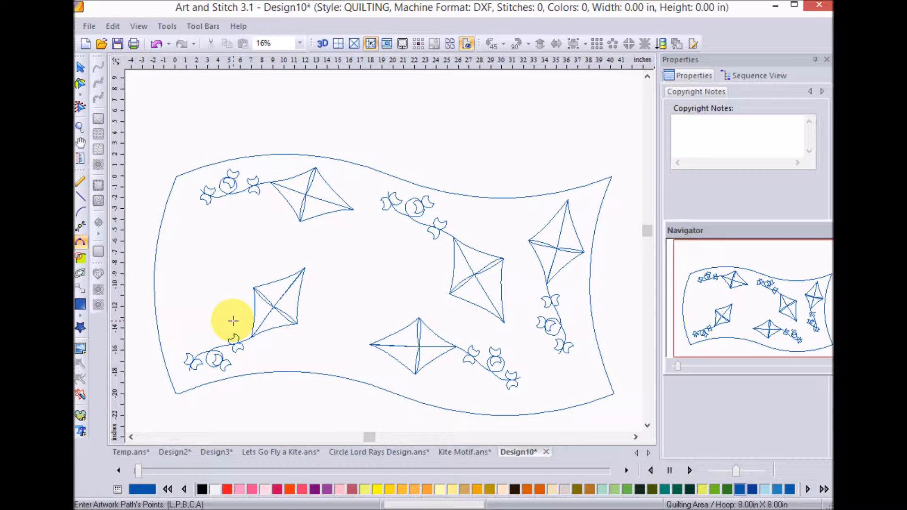
pyautogui.click(251, 338)
pyautogui.click(229, 306)
pyautogui.click(208, 328)
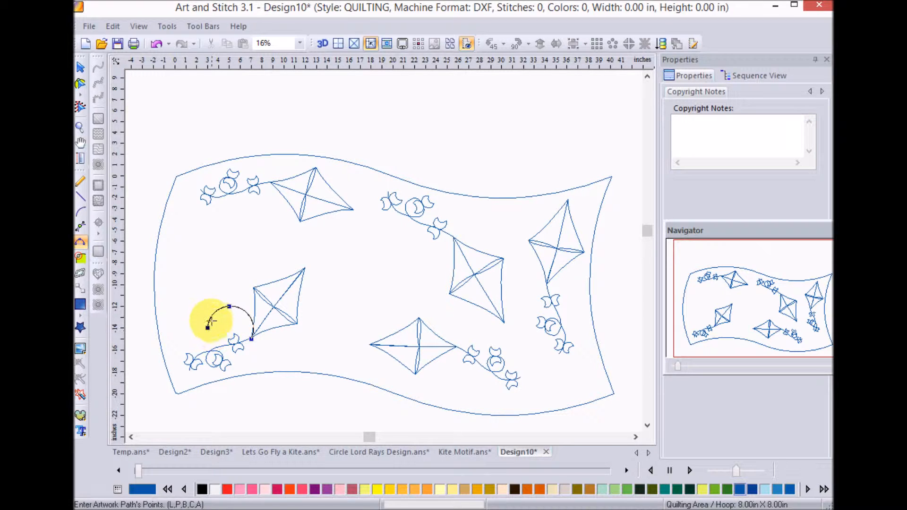
pyautogui.click(176, 316)
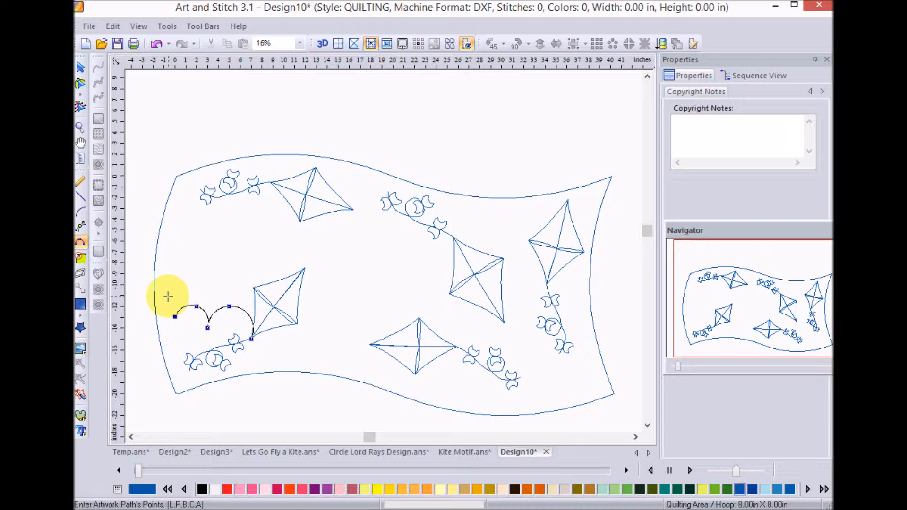
pyautogui.click(186, 274)
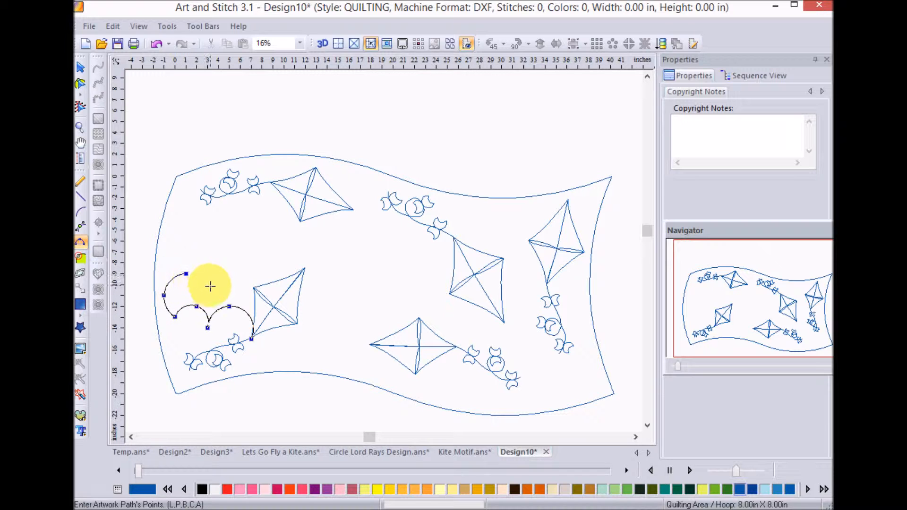
pyautogui.click(208, 251)
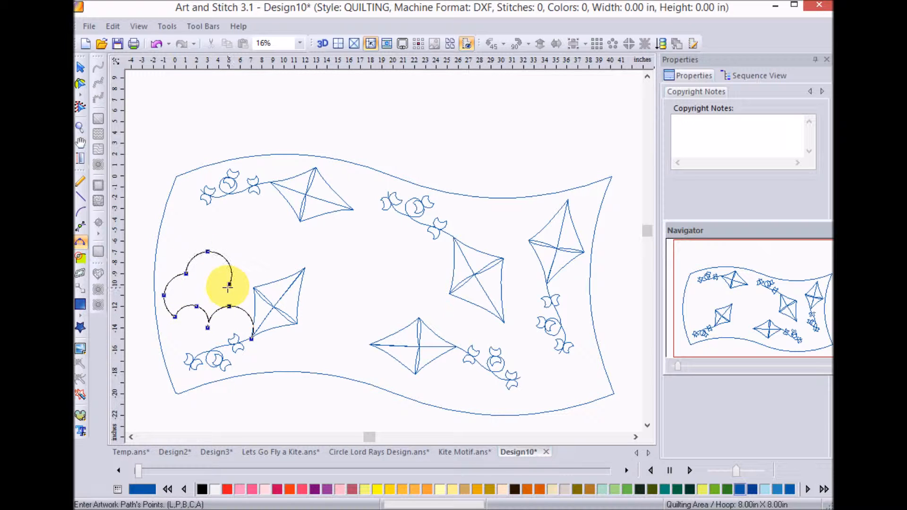
pyautogui.click(229, 283)
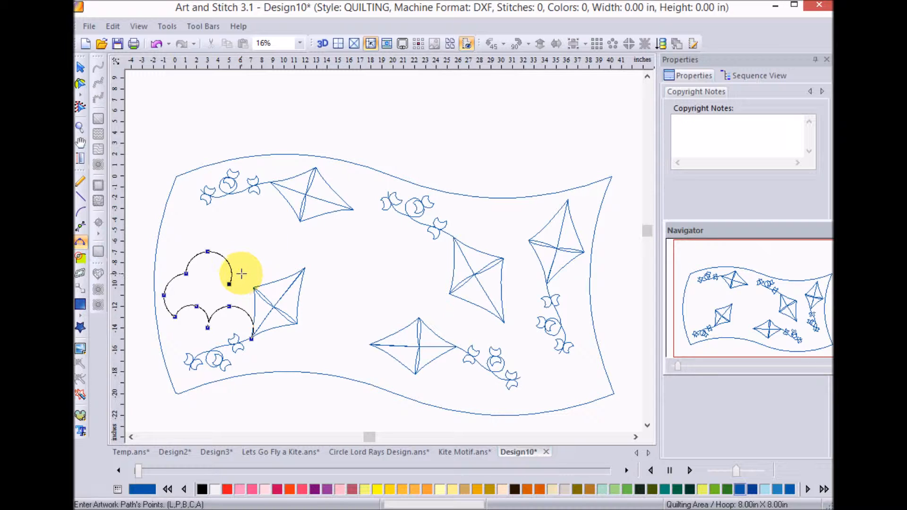
# Continue the cloud-like arc path through (6, -7), (8, -8), (11, -6), (12, -7), (10, -3), (7, -4), (5, -4) and (4, -6) inches.
pyautogui.click(240, 251)
pyautogui.click(262, 262)
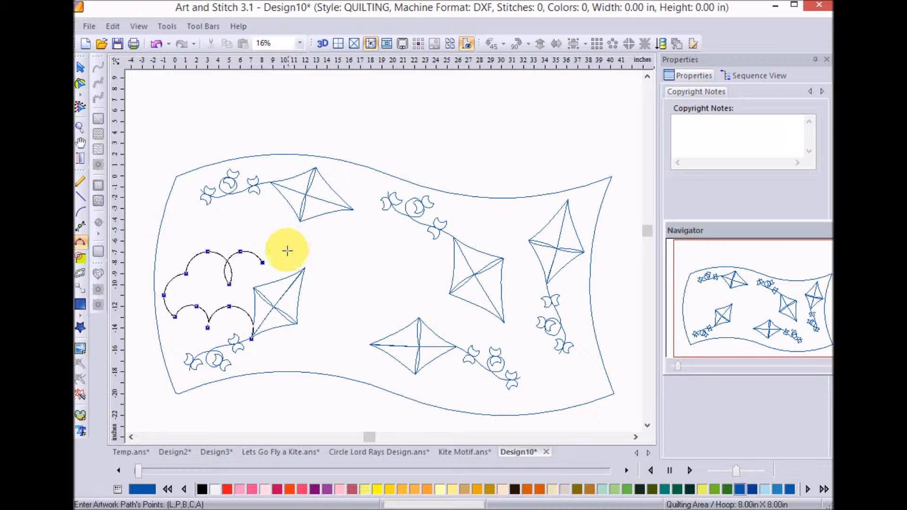
pyautogui.click(295, 240)
pyautogui.click(306, 251)
pyautogui.click(284, 208)
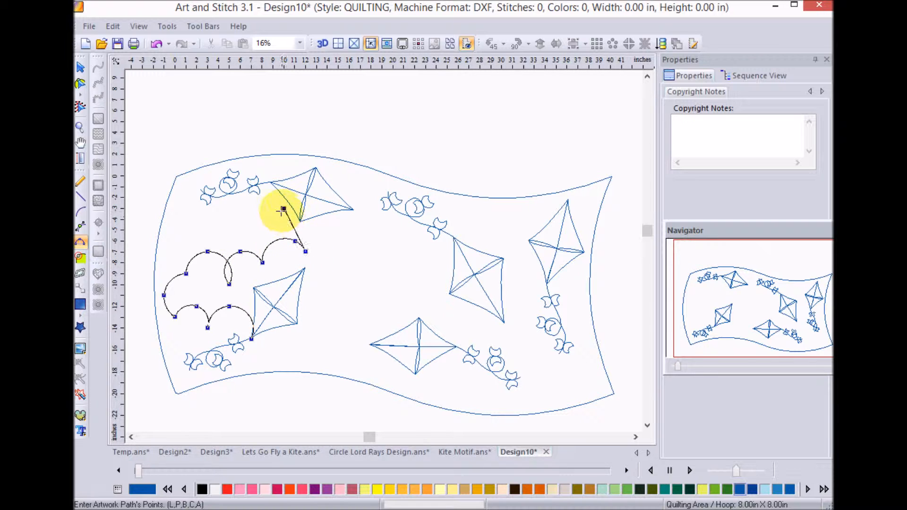
pyautogui.click(251, 218)
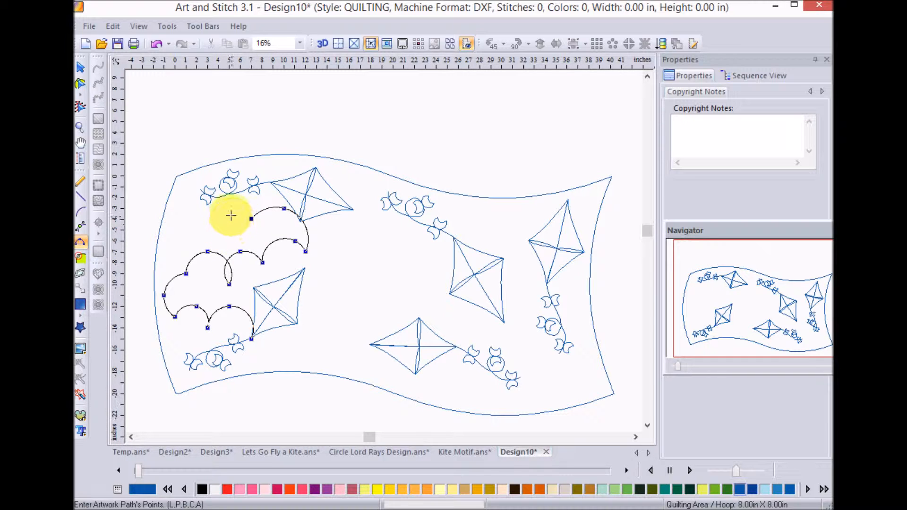
pyautogui.click(230, 219)
pyautogui.click(218, 241)
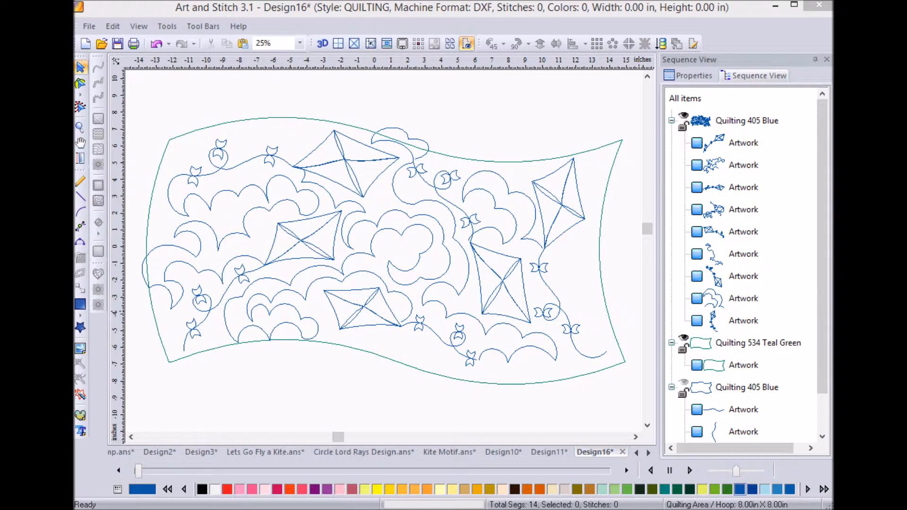
# Reshape the left-hand kite path and join its end node at the kite's tail corner to the adjacent cloud path.
pyautogui.click(82, 87)
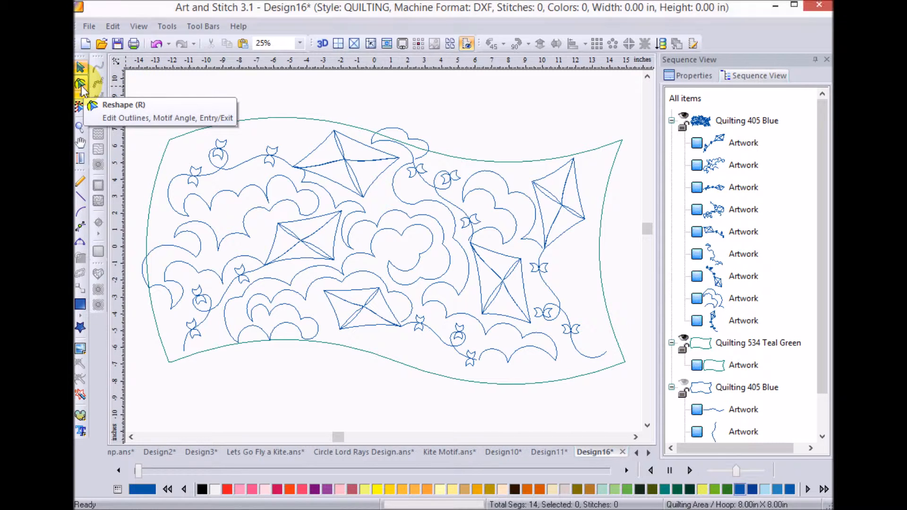
pyautogui.click(207, 325)
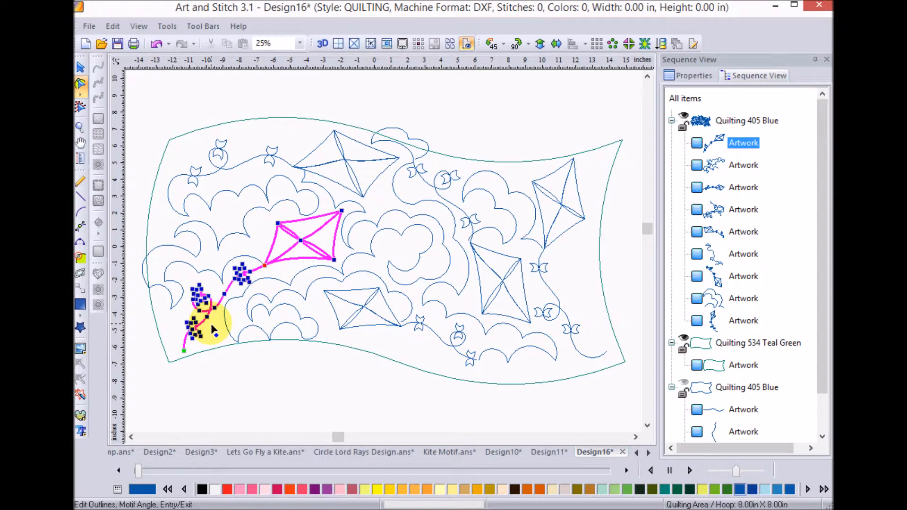
pyautogui.click(265, 266)
pyautogui.click(265, 267)
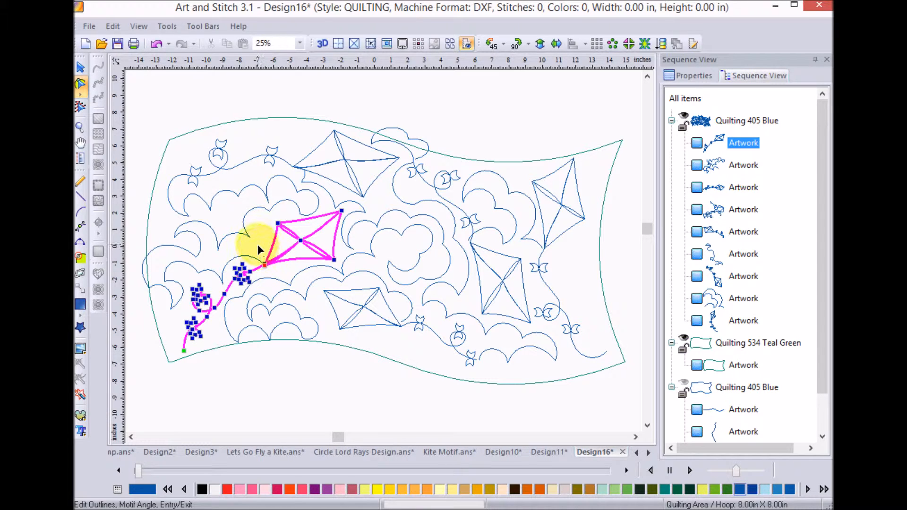
pyautogui.press('z')
pyautogui.moveTo(255, 248); pyautogui.dragTo(284, 274)
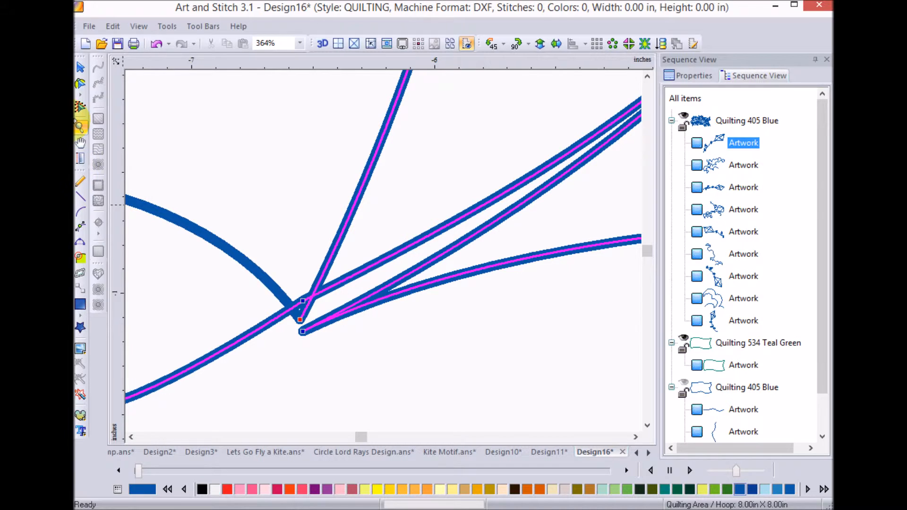
pyautogui.click(80, 84)
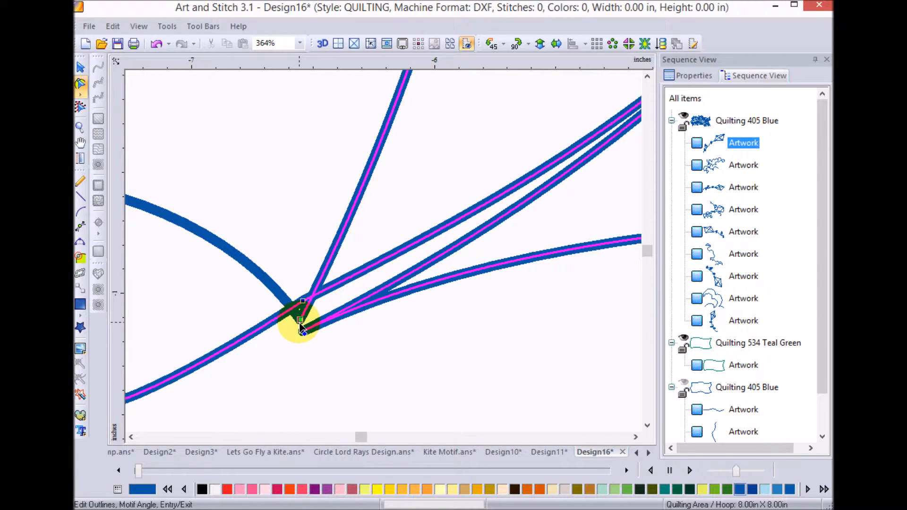
pyautogui.click(299, 321)
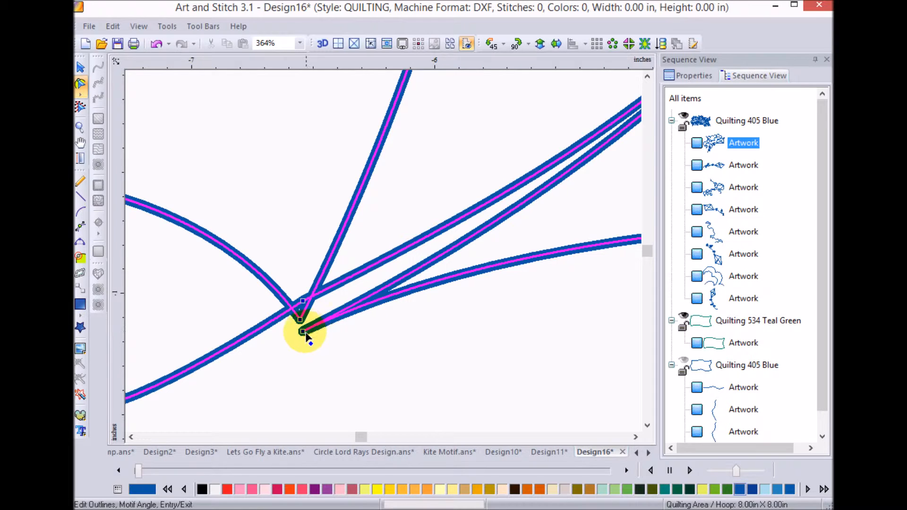
# Move the two stray nodes at the kite's tail corner onto the joined node so the lines meet at one point.
pyautogui.moveTo(303, 332); pyautogui.dragTo(300, 308)
pyautogui.click(300, 320)
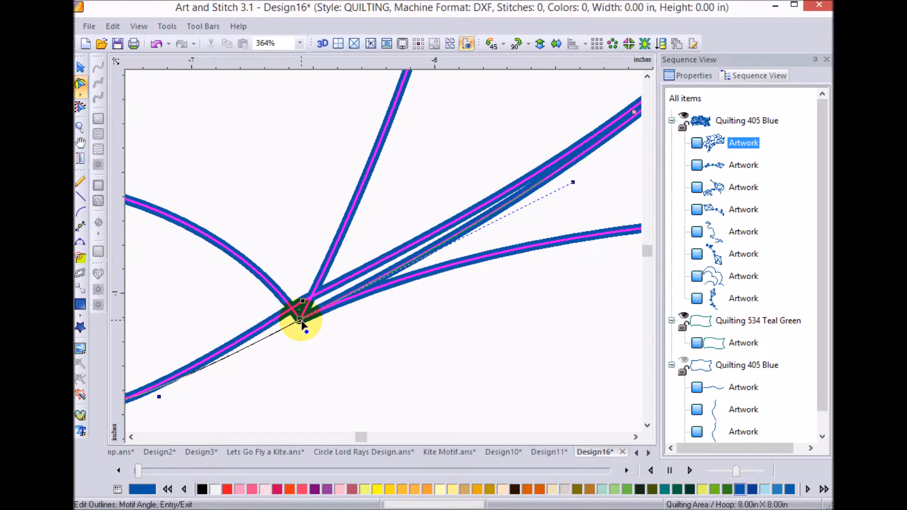
pyautogui.click(336, 330)
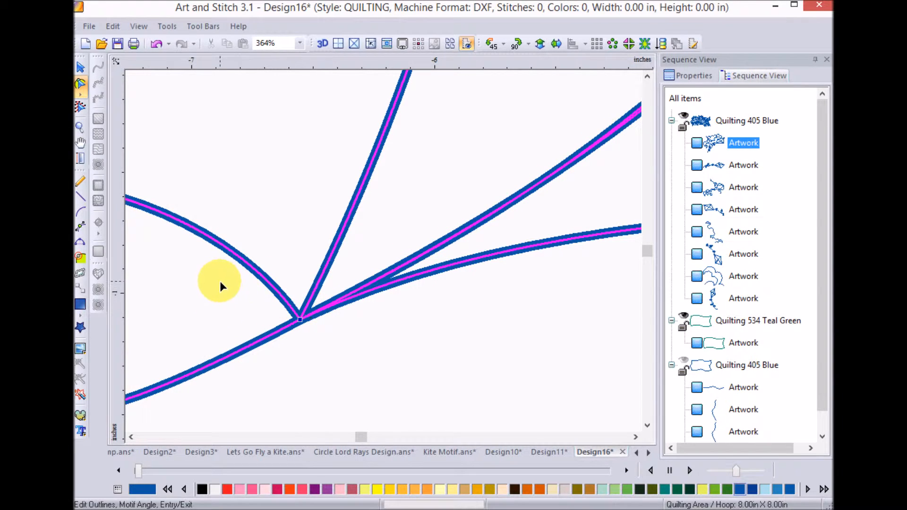
# Join the left-hand cloud path's end to the start of the upper kite's tail.
pyautogui.press('n')
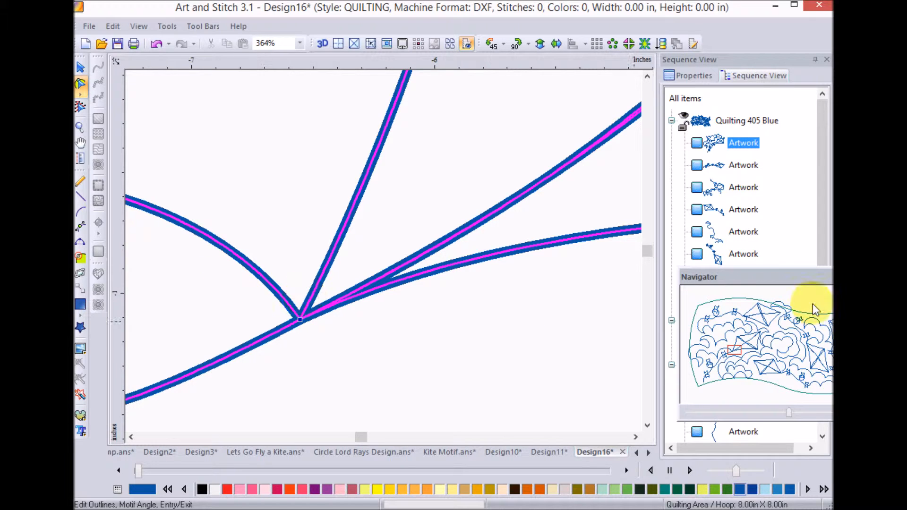
pyautogui.moveTo(778, 268); pyautogui.dragTo(709, 256)
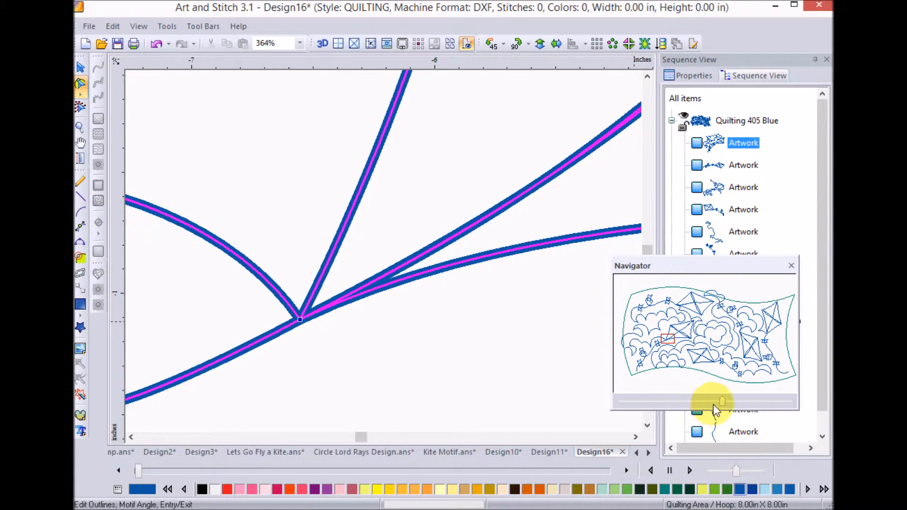
pyautogui.moveTo(722, 403); pyautogui.dragTo(633, 397)
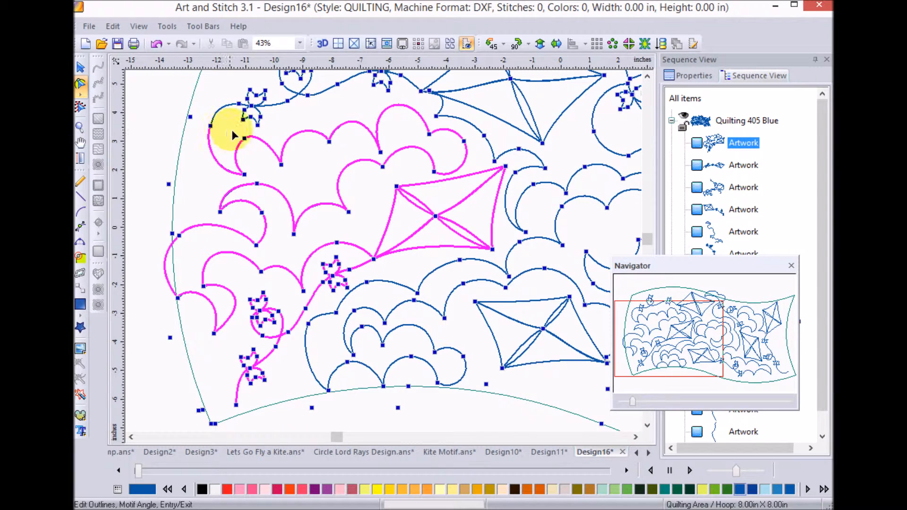
pyautogui.click(210, 126)
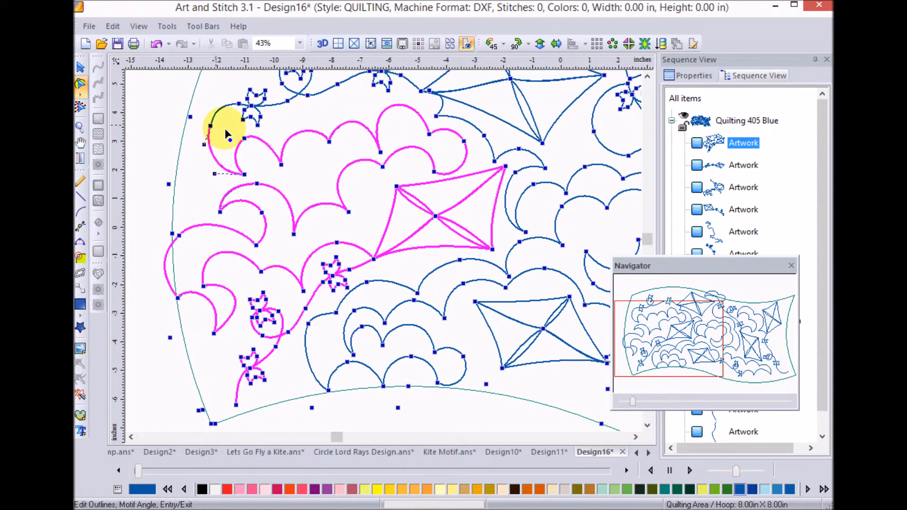
pyautogui.press('j')
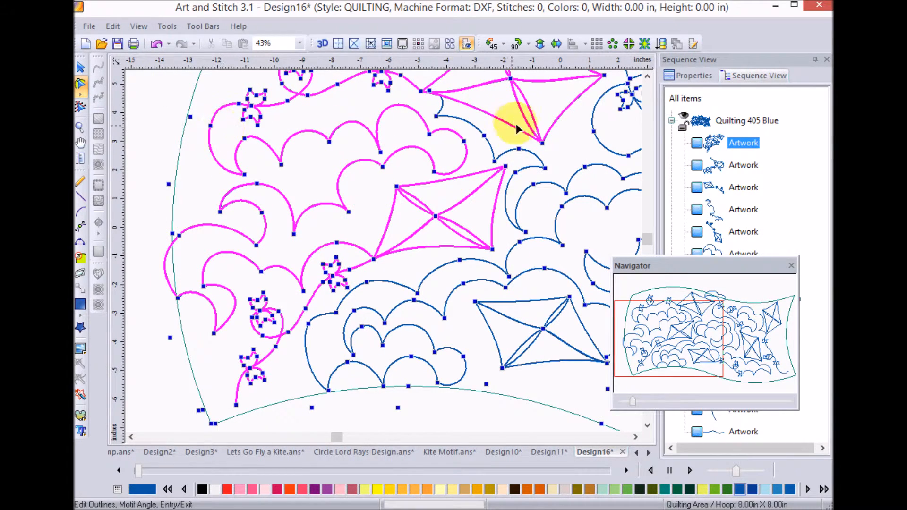
# Bring the central cloud path's start node onto the upper kite's tail corner and join the two paths.
pyautogui.click(421, 92)
pyautogui.click(422, 92)
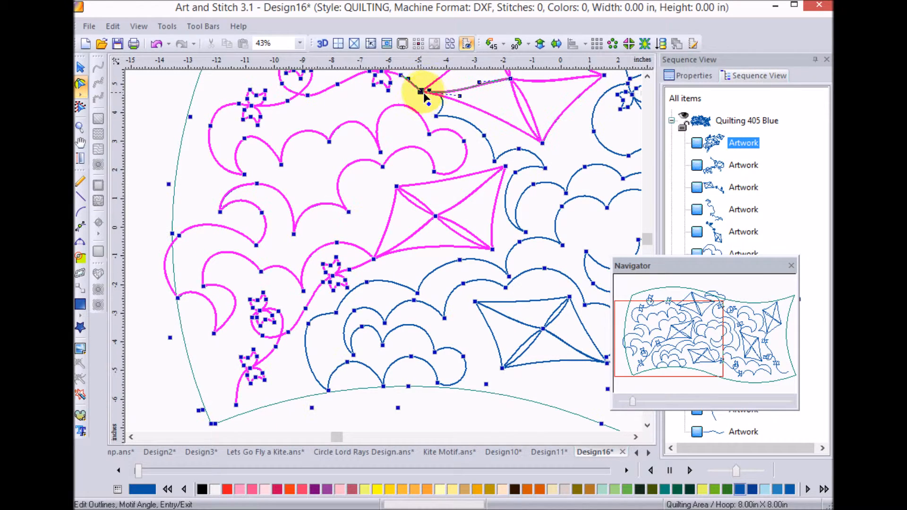
pyautogui.click(429, 104)
pyautogui.click(443, 102)
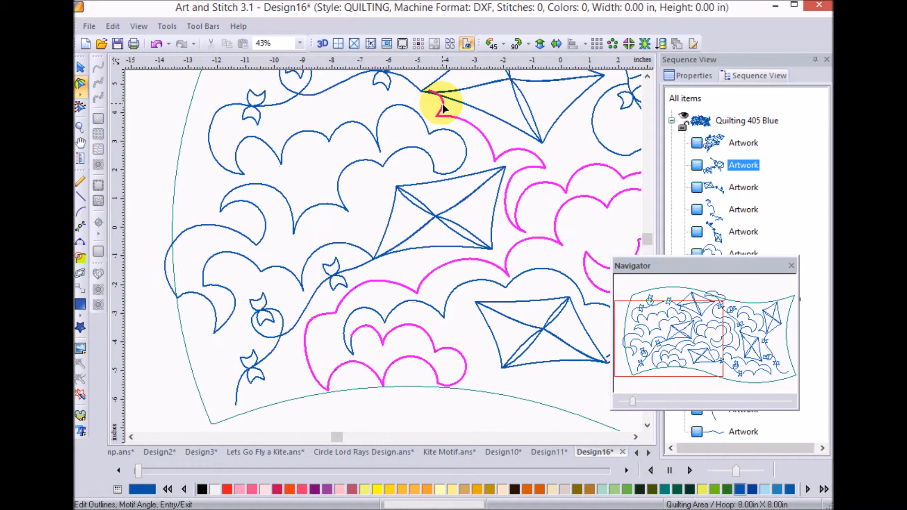
pyautogui.moveTo(428, 91); pyautogui.dragTo(421, 91)
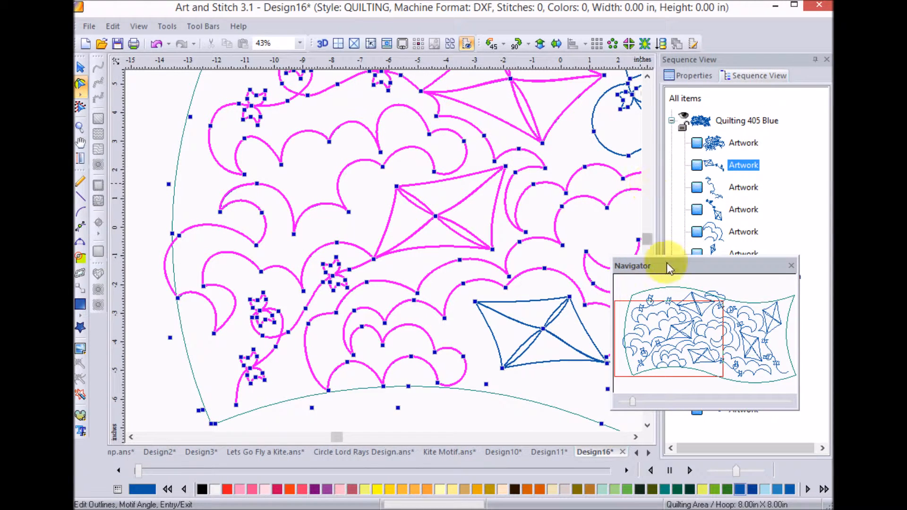
# Join the lower-middle kite to the combined path and connect the cloud path beginning at its tail end.
pyautogui.moveTo(680, 266); pyautogui.dragTo(710, 257)
pyautogui.moveTo(721, 333); pyautogui.dragTo(750, 350)
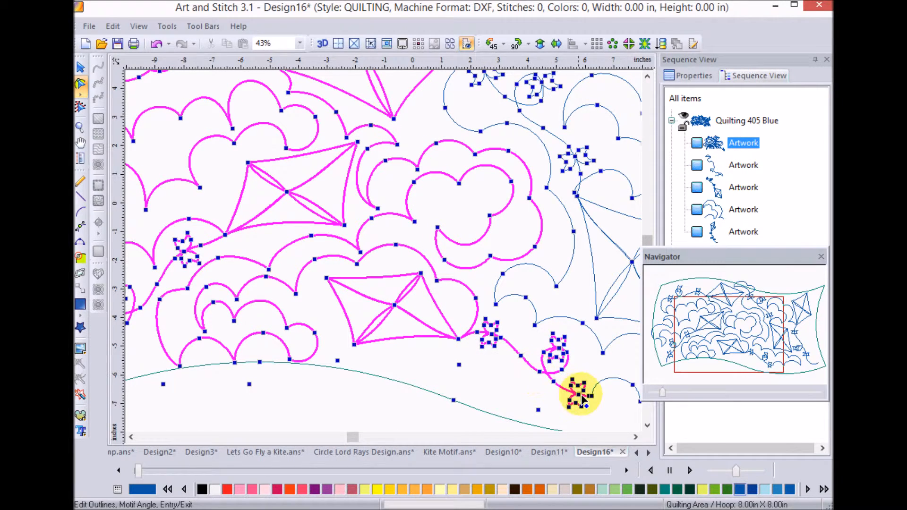
pyautogui.click(598, 397)
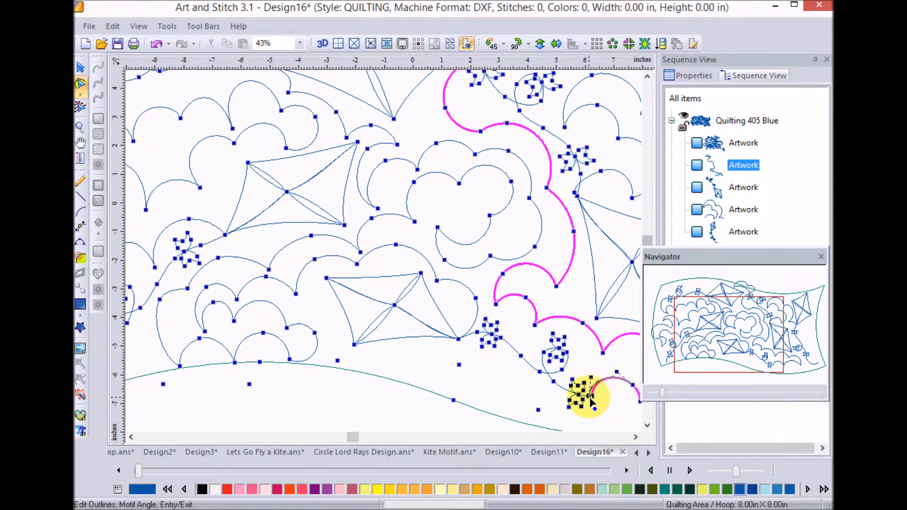
pyautogui.moveTo(591, 398); pyautogui.dragTo(589, 397)
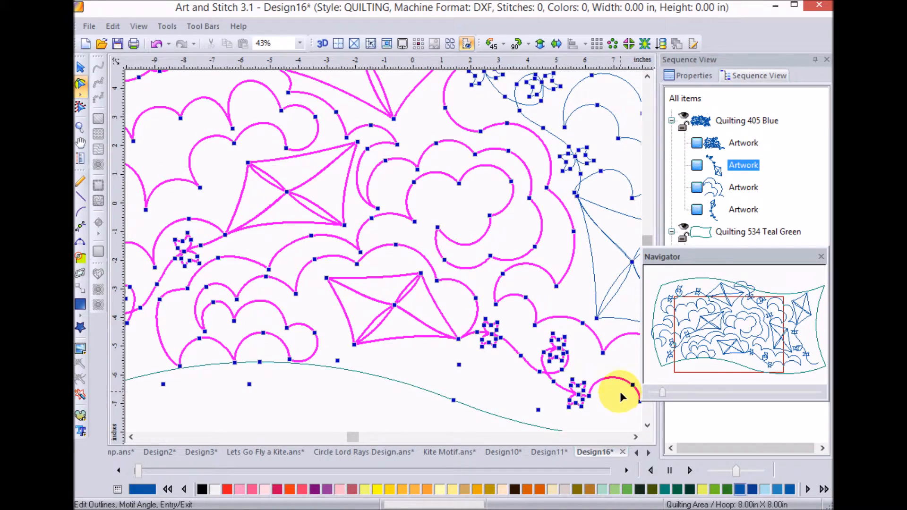
# Join the cloud path's end near the outline's upper edge to the tail of the kite right of centre.
pyautogui.moveTo(710, 326); pyautogui.dragTo(716, 307)
pyautogui.click(468, 143)
pyautogui.click(463, 147)
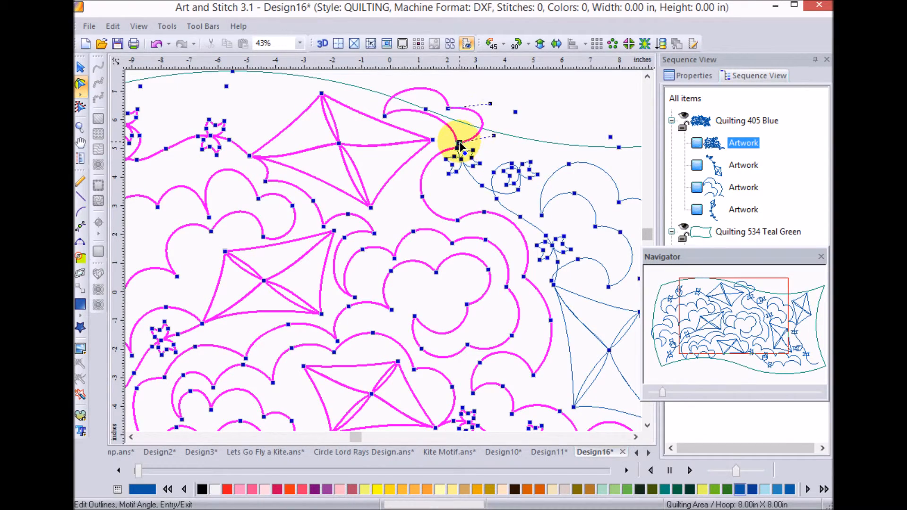
pyautogui.moveTo(459, 142); pyautogui.dragTo(458, 148)
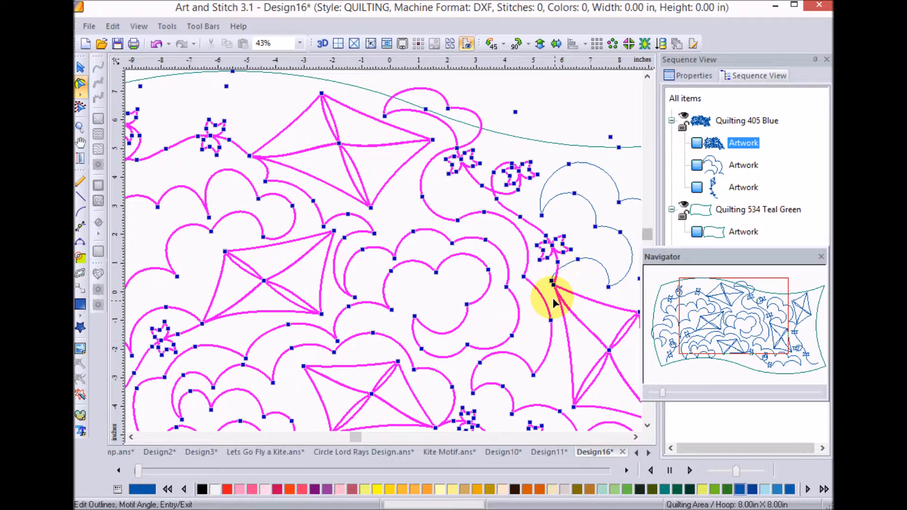
# Move the right-hand cloud path's start node onto the adjacent kite's tail corner and join the paths.
pyautogui.click(575, 260)
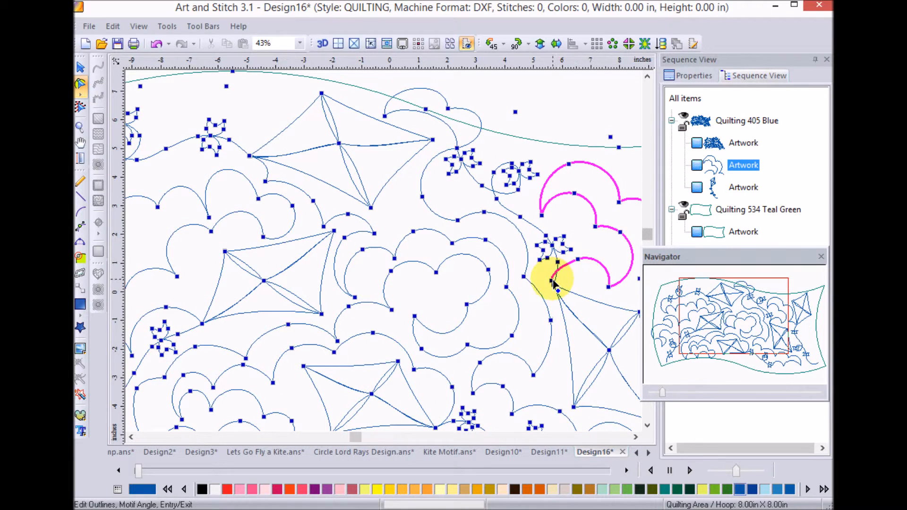
pyautogui.moveTo(550, 280); pyautogui.dragTo(554, 285)
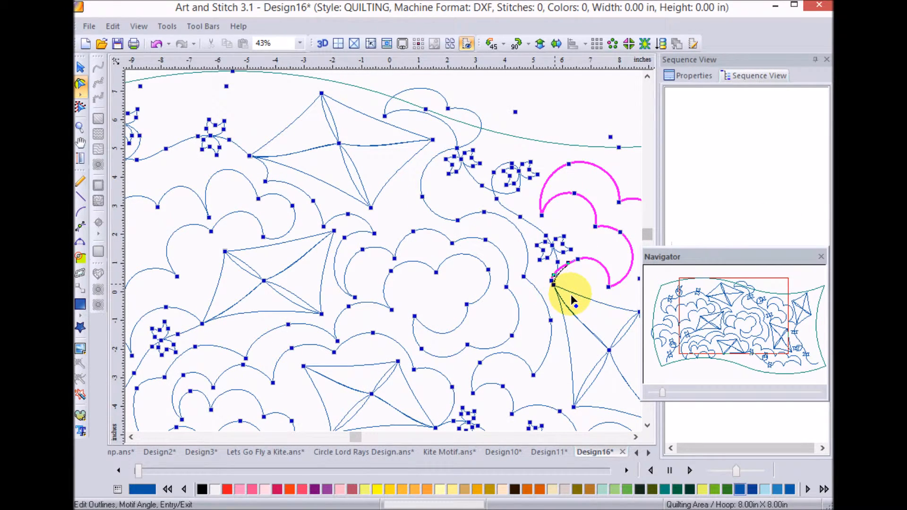
pyautogui.click(571, 294)
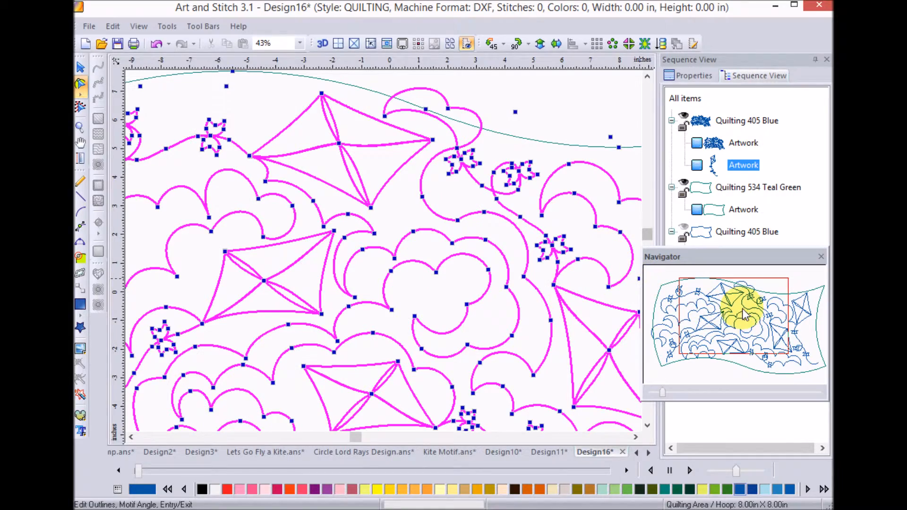
# Join the right-hand cloud path's end to the far-right kite, completing one continuous path, and show the whole design.
pyautogui.moveTo(751, 321); pyautogui.dragTo(777, 321)
pyautogui.click(565, 298)
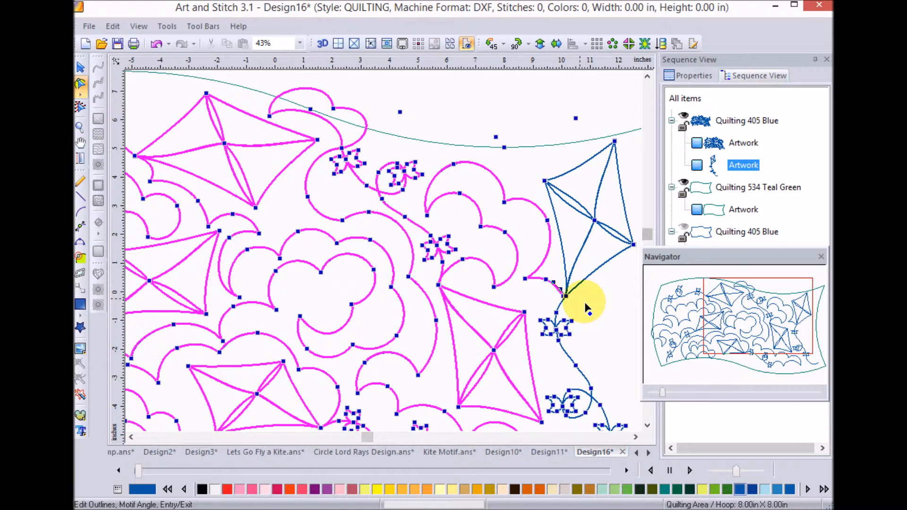
pyautogui.press('j')
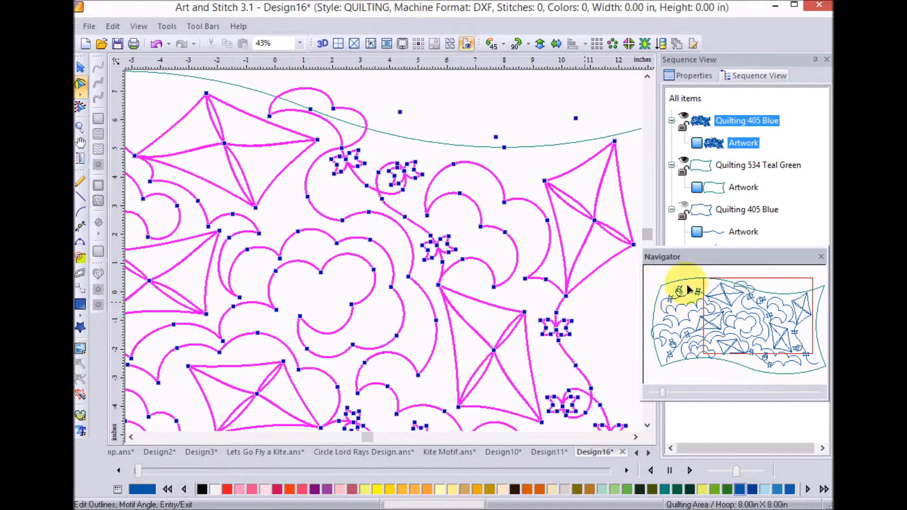
pyautogui.moveTo(768, 319); pyautogui.dragTo(772, 345)
pyautogui.press('0')
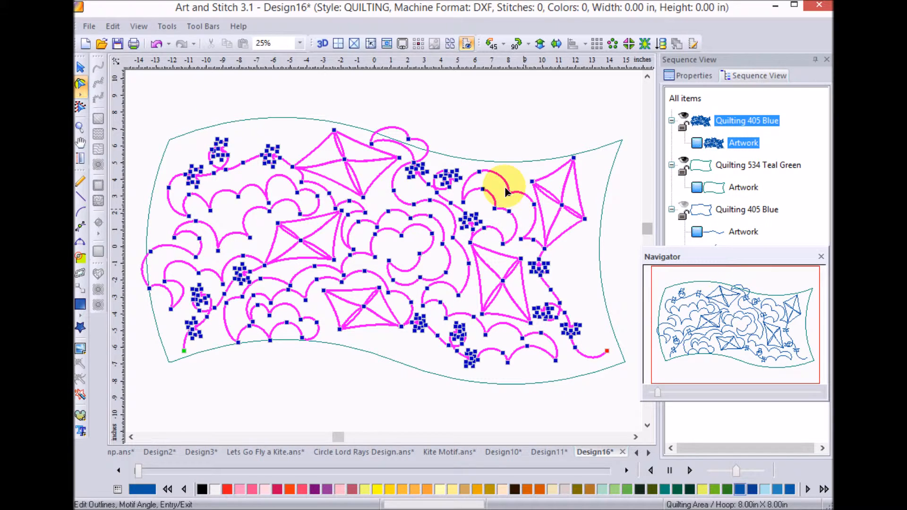
# Hide the Quilting 534 Teal Green outline and select the continuous kite-and-cloud path.
pyautogui.click(80, 68)
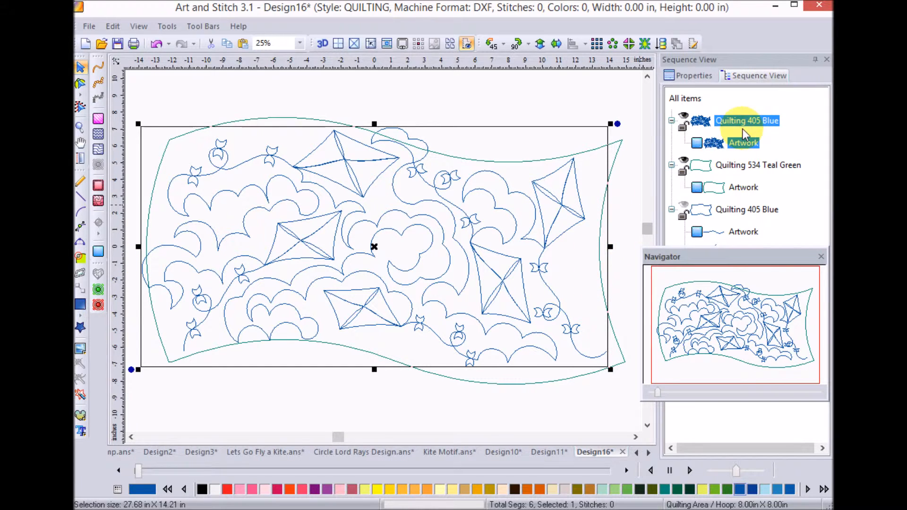
pyautogui.click(684, 162)
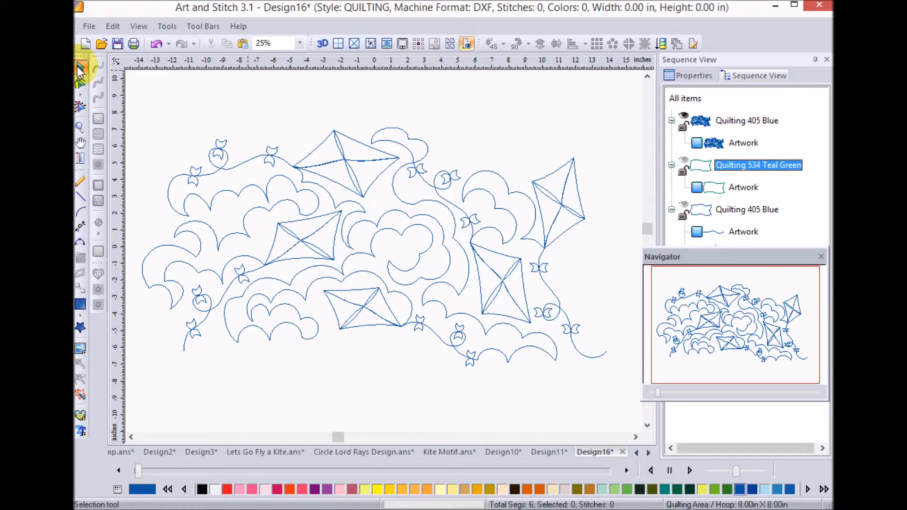
pyautogui.click(439, 181)
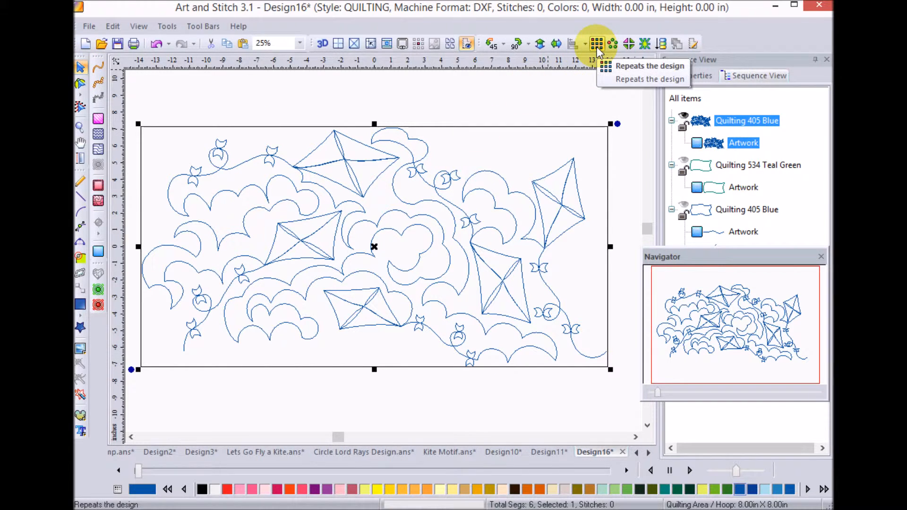
# Start repeating the design and set the horizontal distance between repeats to -2.51 in.
pyautogui.click(597, 46)
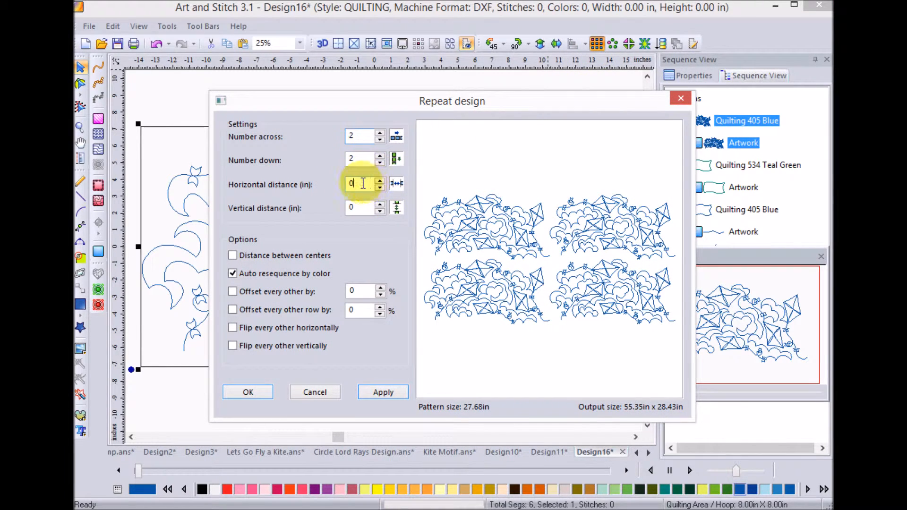
pyautogui.click(368, 183)
pyautogui.write('-')
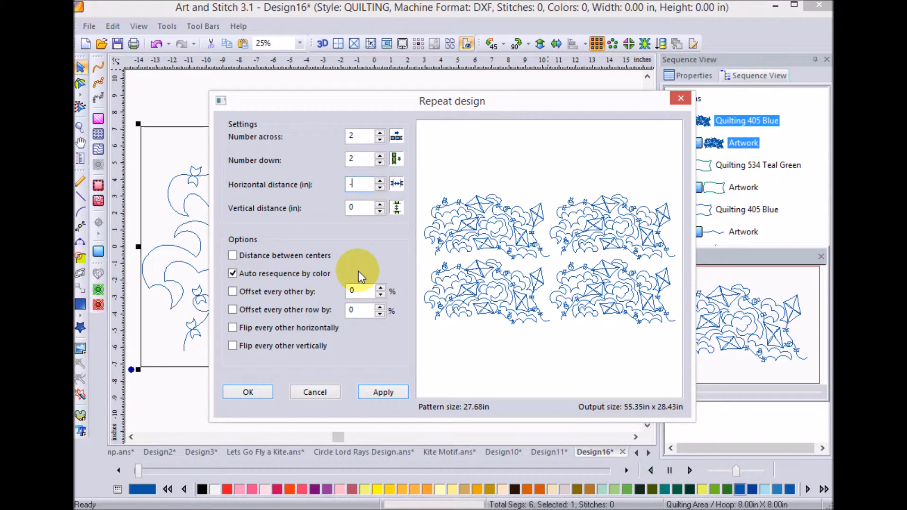
pyautogui.write('2.5')
pyautogui.click(382, 188)
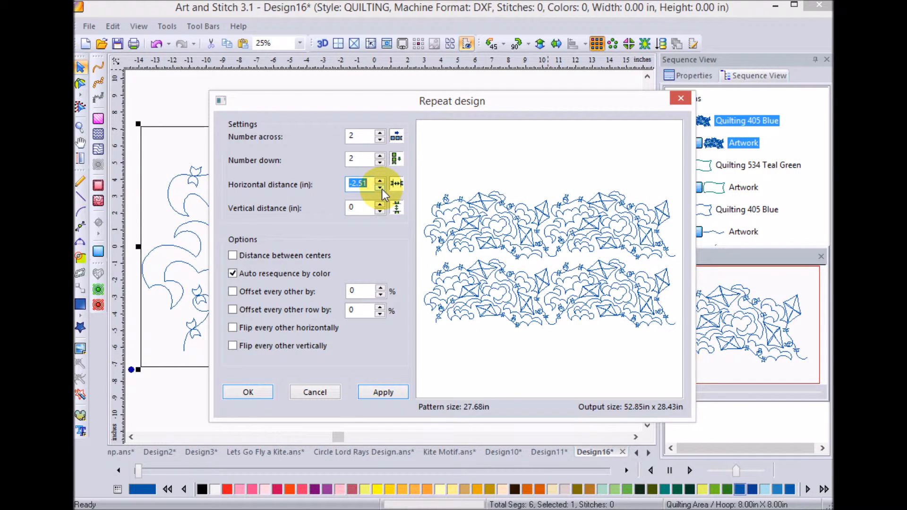
# Set the vertical distance between the repeats to -2.49 in.
pyautogui.press('Tab')
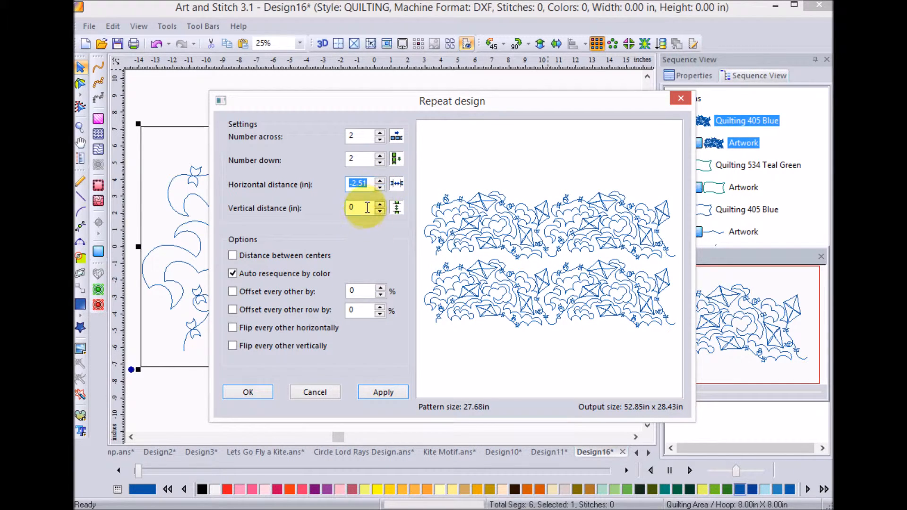
pyautogui.write('2.5')
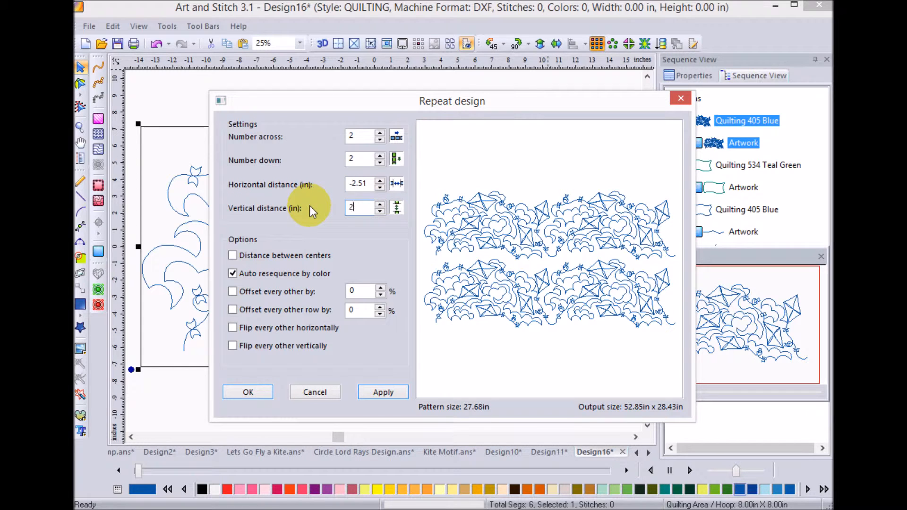
pyautogui.click(381, 212)
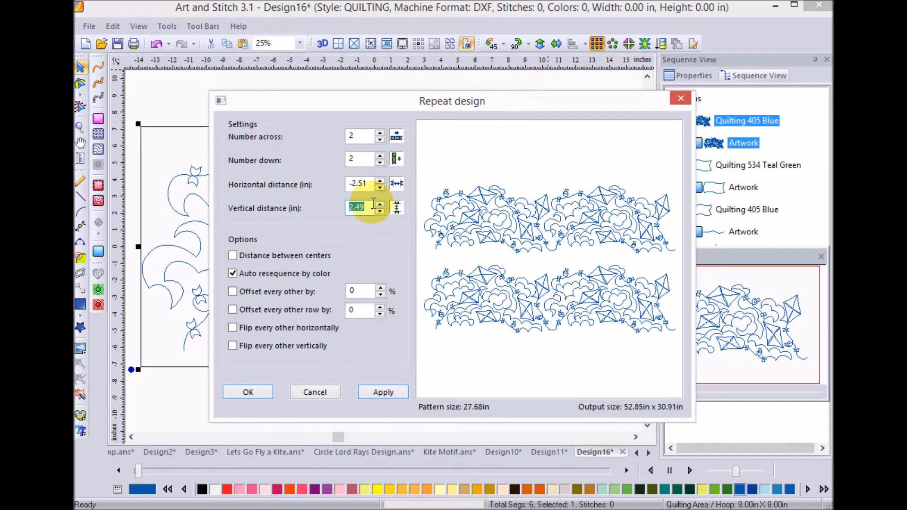
pyautogui.write('-2.5')
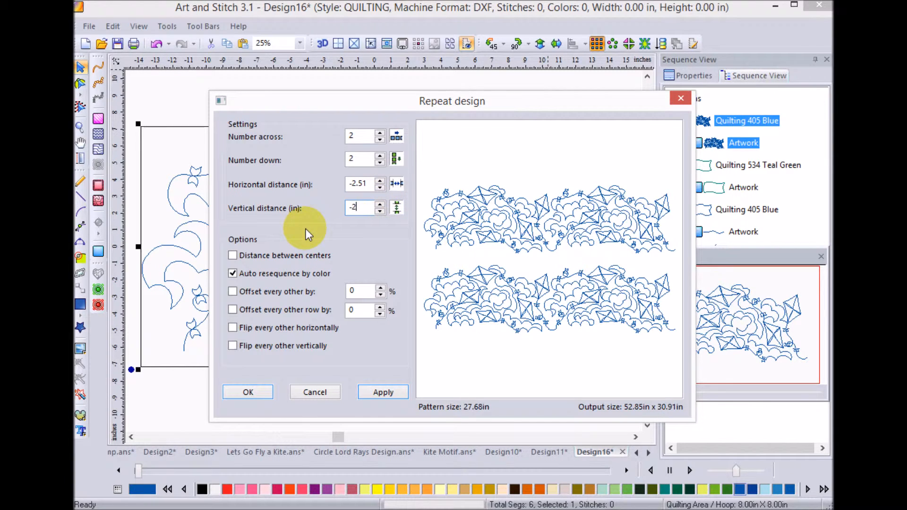
pyautogui.click(381, 205)
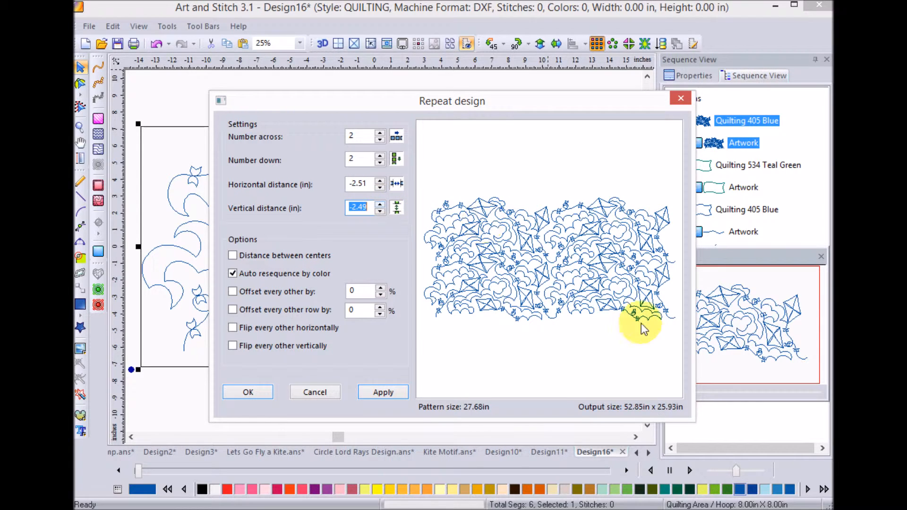
# Enlarge the repeat preview to inspect how the copies nest, and create the 2-across by 2-down repeat.
pyautogui.moveTo(692, 418); pyautogui.dragTo(785, 480)
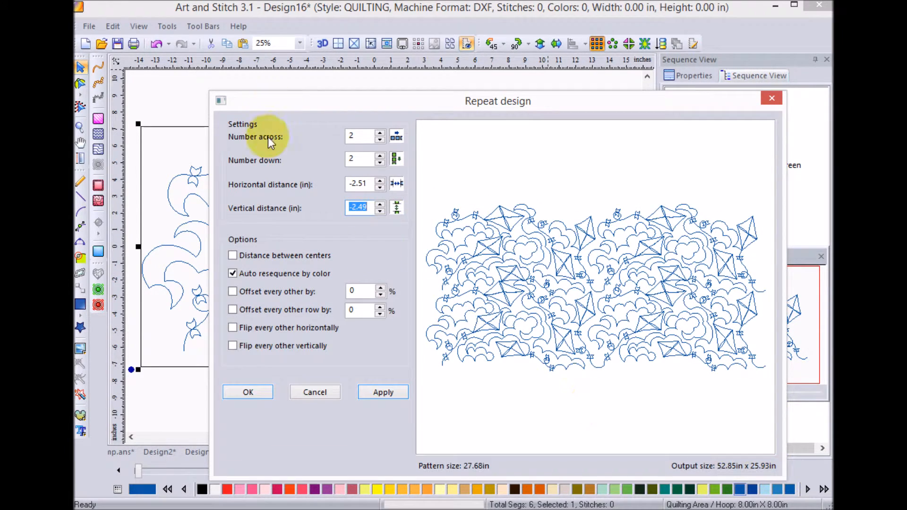
pyautogui.moveTo(246, 98); pyautogui.dragTo(118, 23)
pyautogui.moveTo(655, 403); pyautogui.dragTo(734, 481)
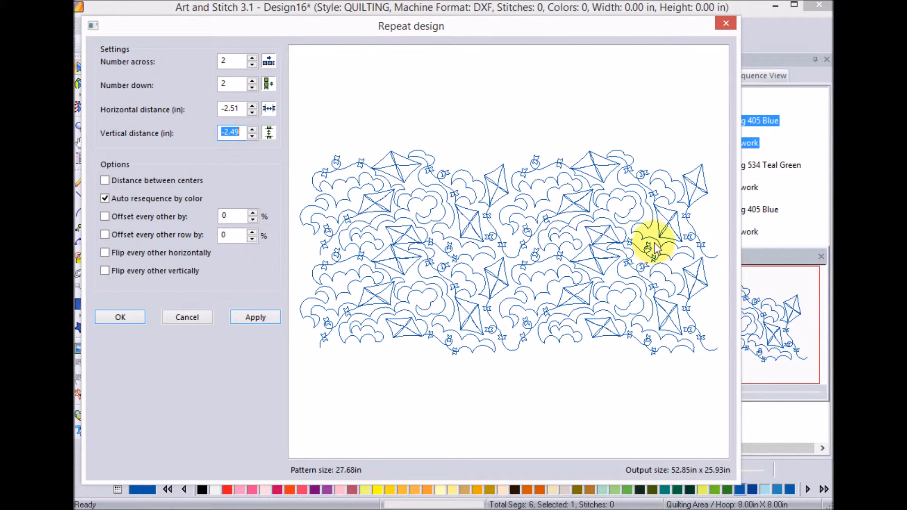
pyautogui.click(120, 316)
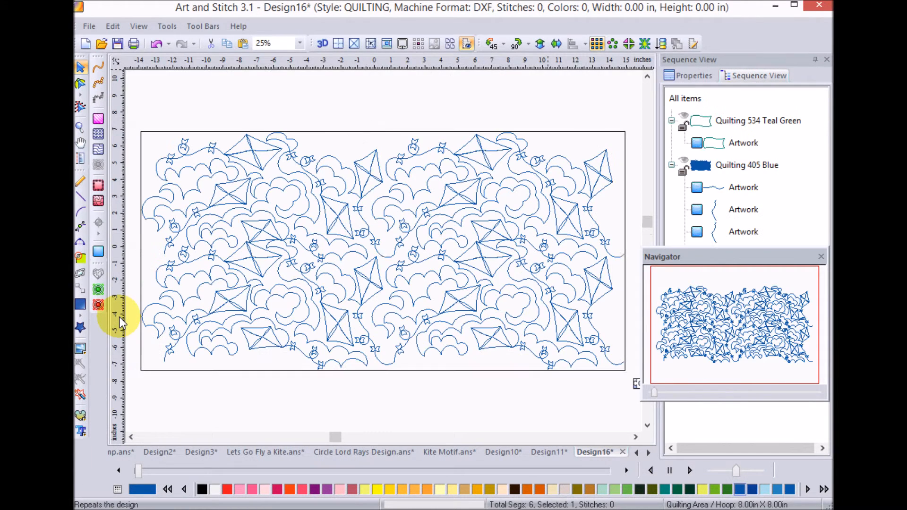
# Select the two lower-row copies of the design and move them slightly down from the upper row.
pyautogui.click(385, 393)
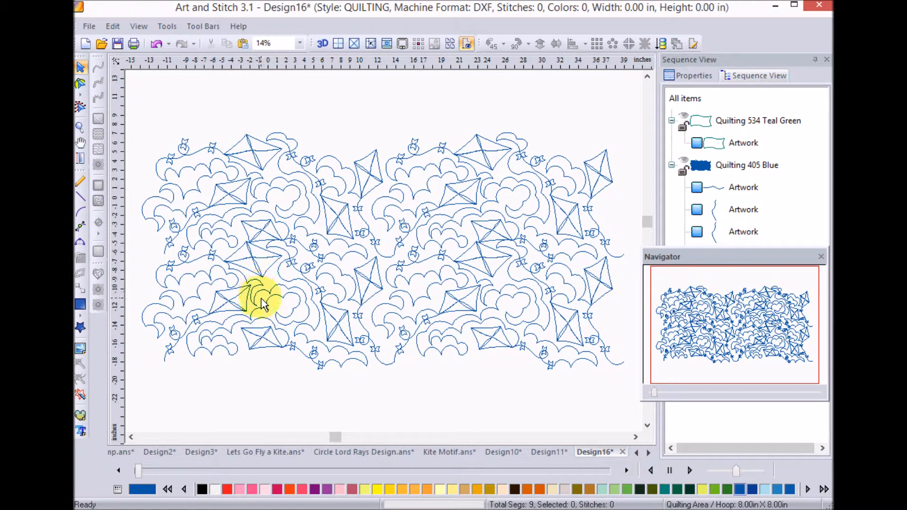
pyautogui.click(259, 299)
pyautogui.keyDown('shift'); pyautogui.click(498, 325); pyautogui.keyUp('shift')
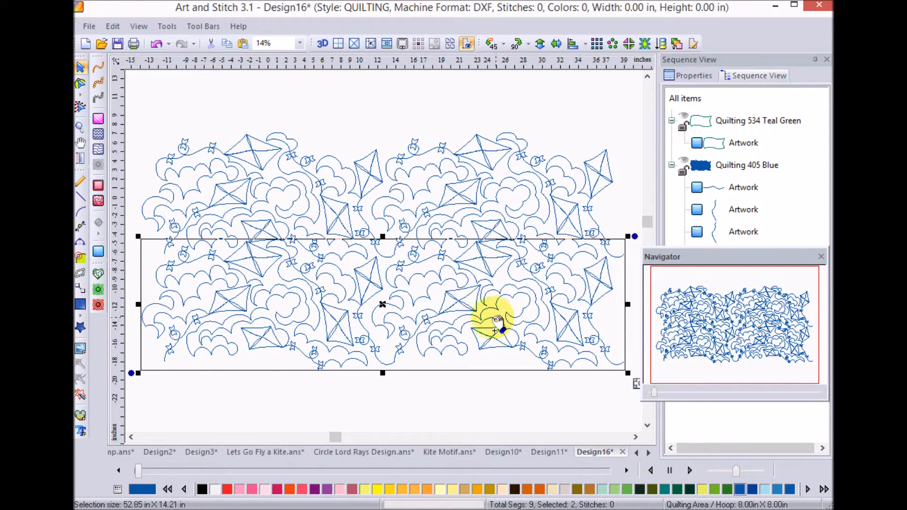
pyautogui.moveTo(386, 309)
pyautogui.mouseDown()
pyautogui.moveTo(391, 317)
pyautogui.moveTo(384, 313)
pyautogui.mouseUp()
pyautogui.click(396, 386)
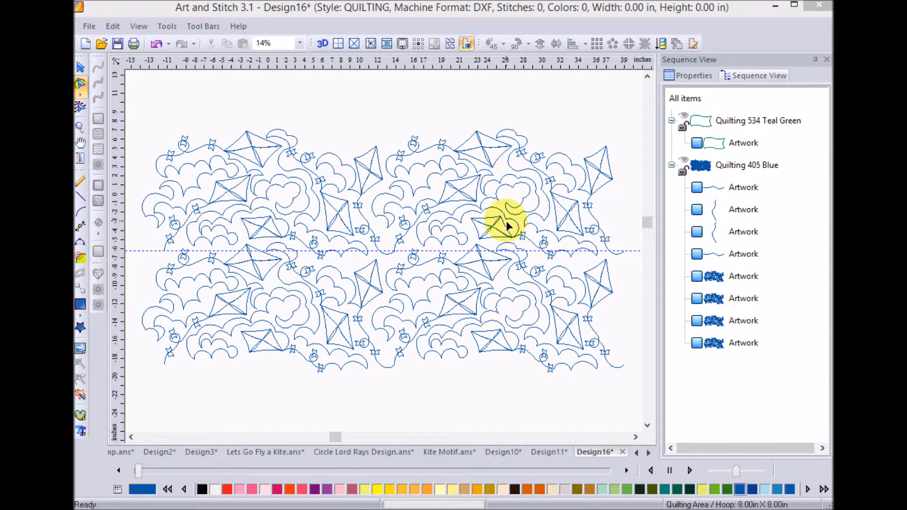
# Delete the three repeated copies, keeping only the original kite-and-cloud path.
pyautogui.click(743, 302)
pyautogui.keyDown('ctrl'); pyautogui.click(744, 342); pyautogui.keyUp('ctrl')
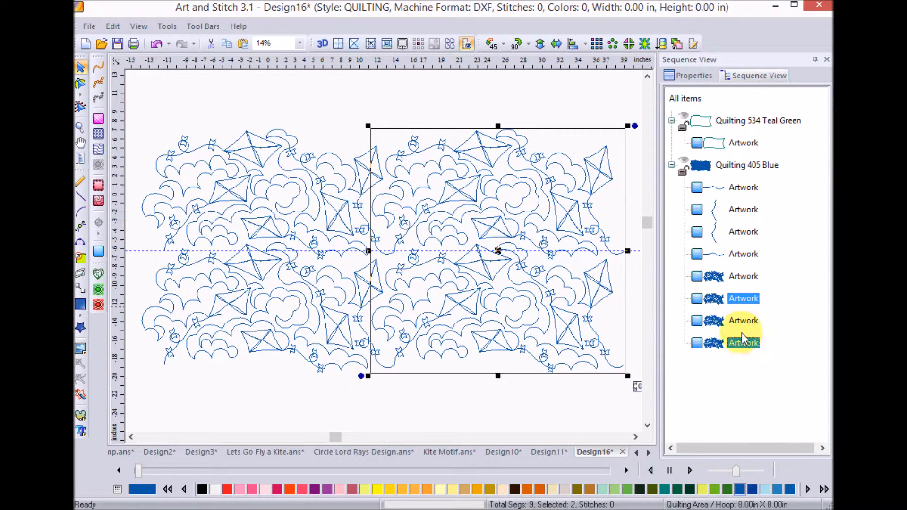
pyautogui.keyDown('ctrl'); pyautogui.click(743, 321); pyautogui.keyUp('ctrl')
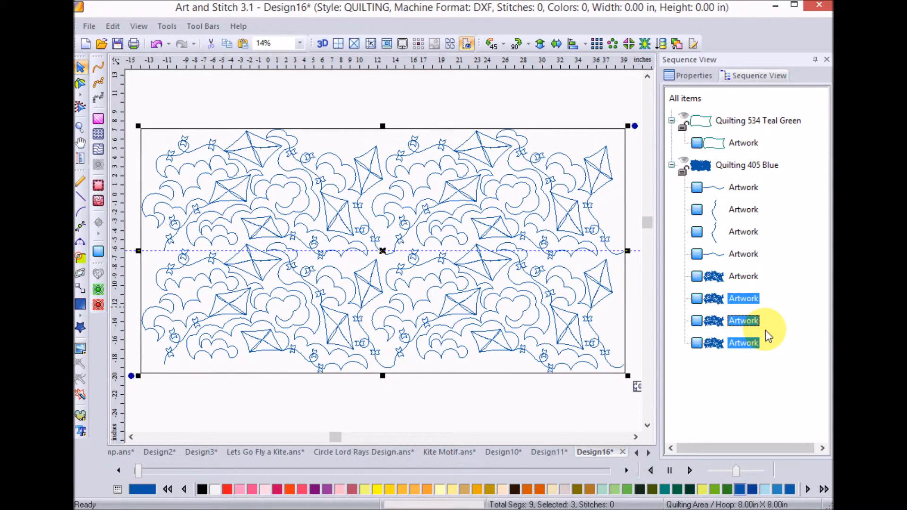
pyautogui.press('Delete')
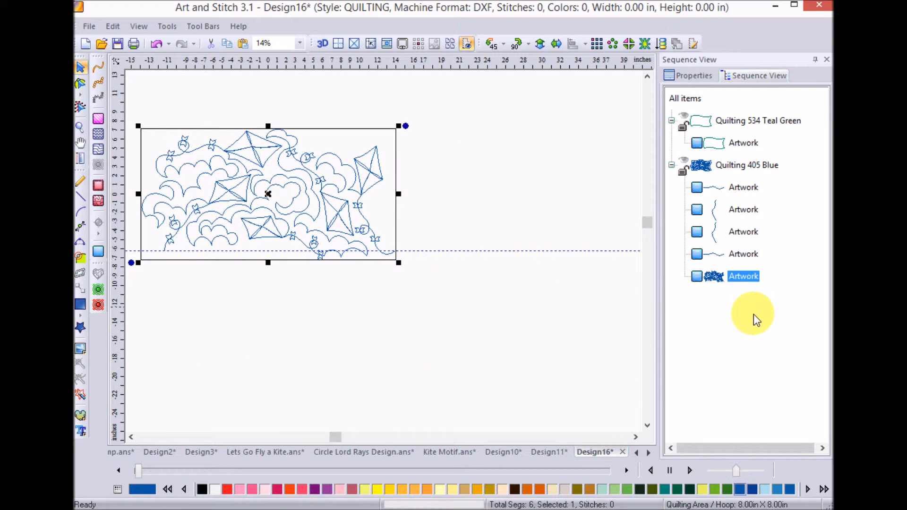
# Examine the start node of the path at 150% zoom against the horizontal guideline.
pyautogui.click(81, 84)
pyautogui.click(263, 190)
pyautogui.press('n')
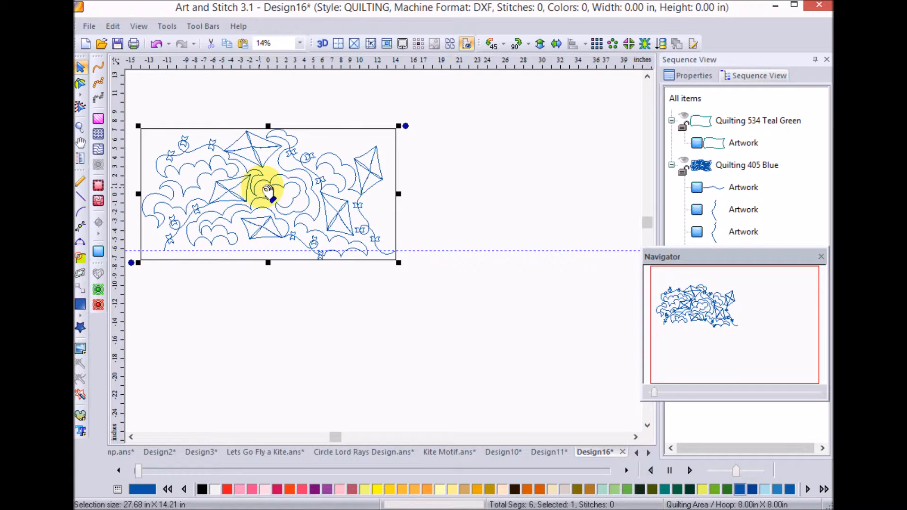
pyautogui.moveTo(653, 393); pyautogui.dragTo(692, 392)
pyautogui.moveTo(741, 353); pyautogui.dragTo(660, 348)
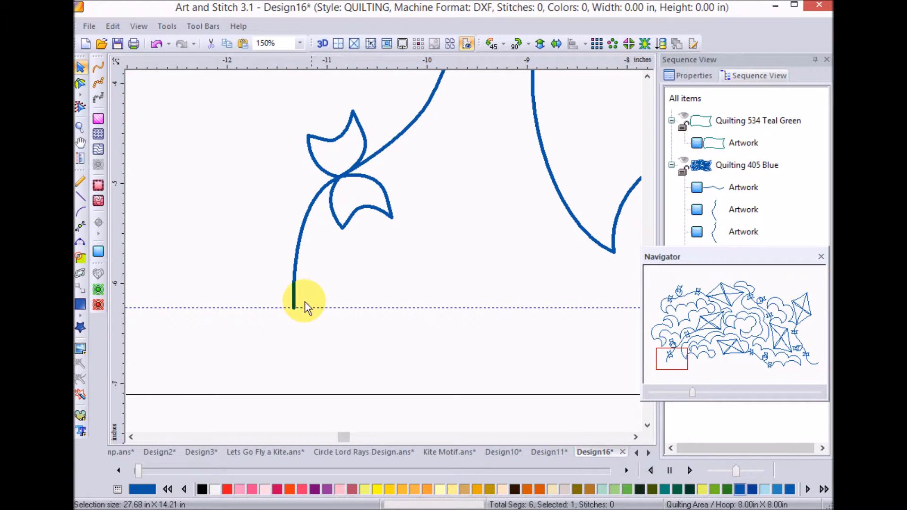
pyautogui.click(80, 84)
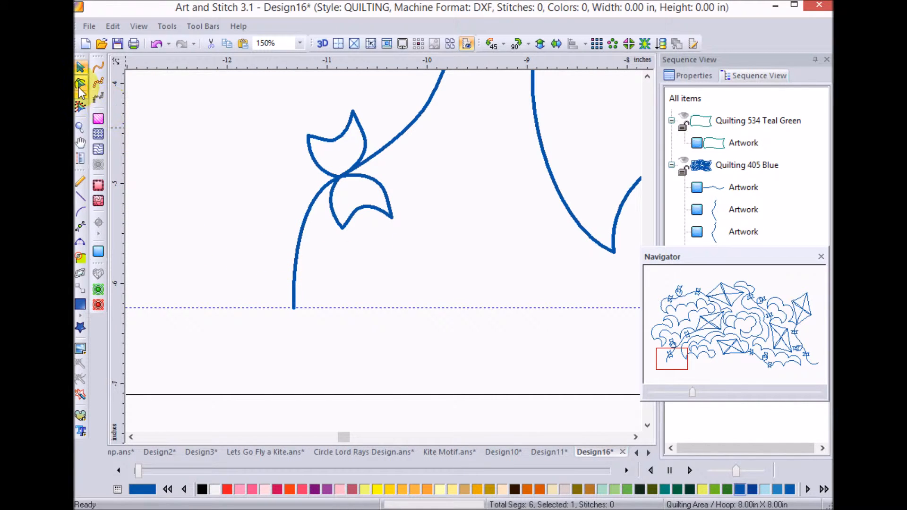
pyautogui.click(294, 301)
pyautogui.click(294, 308)
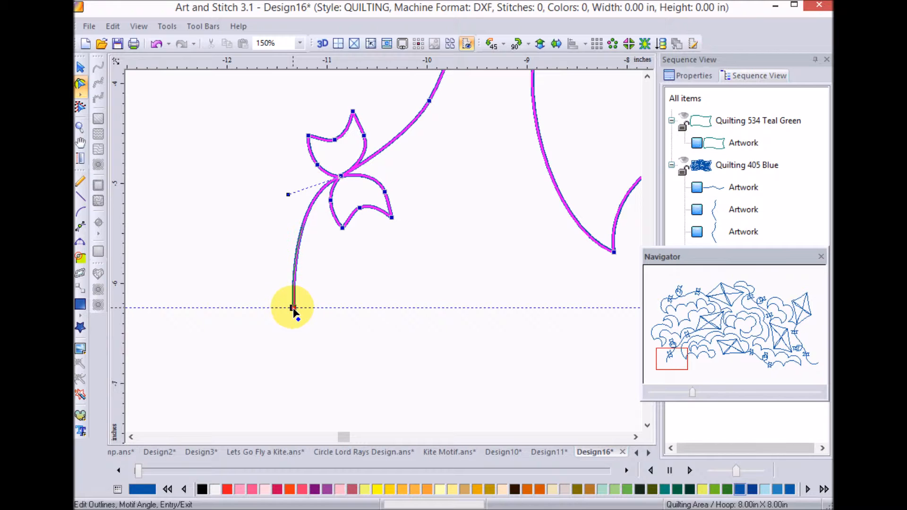
pyautogui.click(345, 317)
# Move the end node of the path at the far-right tail down onto the horizontal guideline.
pyautogui.moveTo(672, 355); pyautogui.dragTo(812, 361)
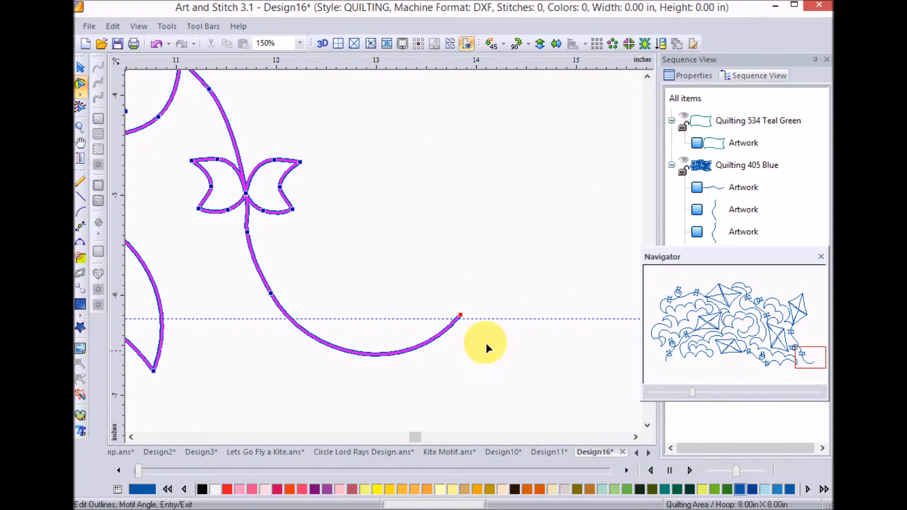
pyautogui.click(462, 317)
pyautogui.moveTo(463, 316); pyautogui.dragTo(461, 319)
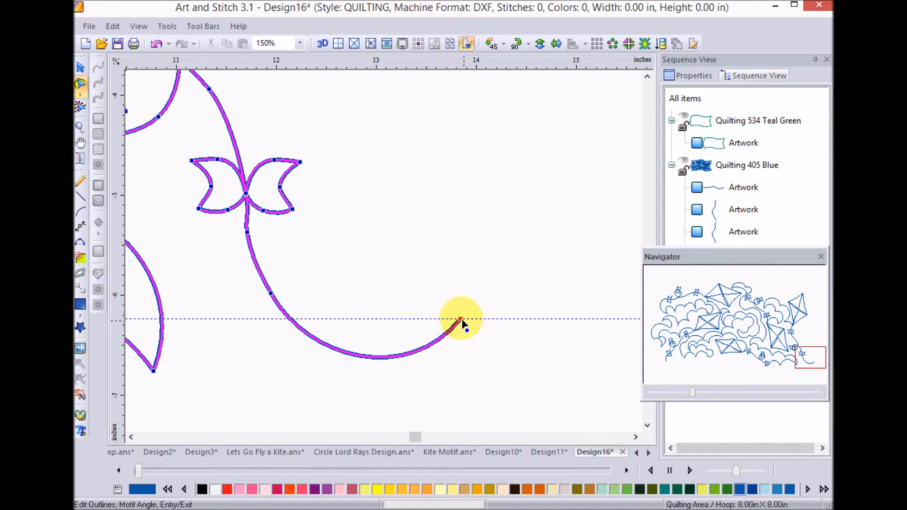
pyautogui.click(461, 320)
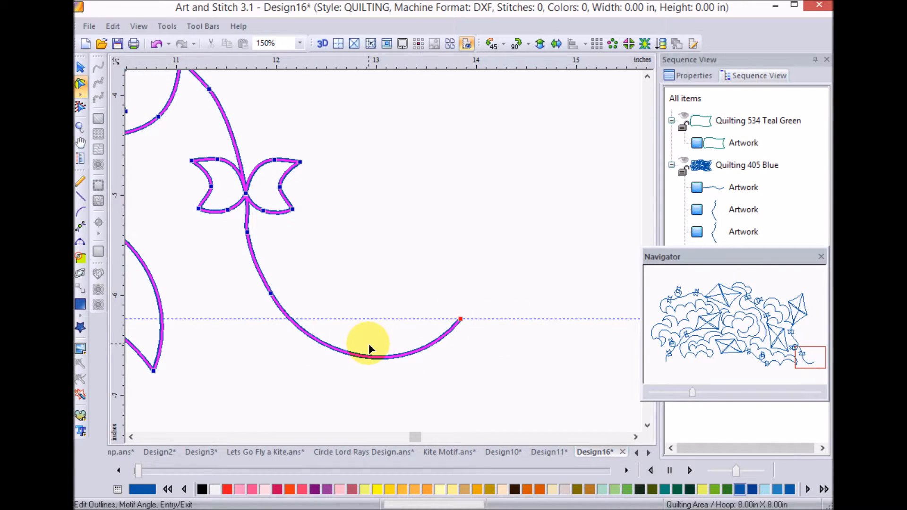